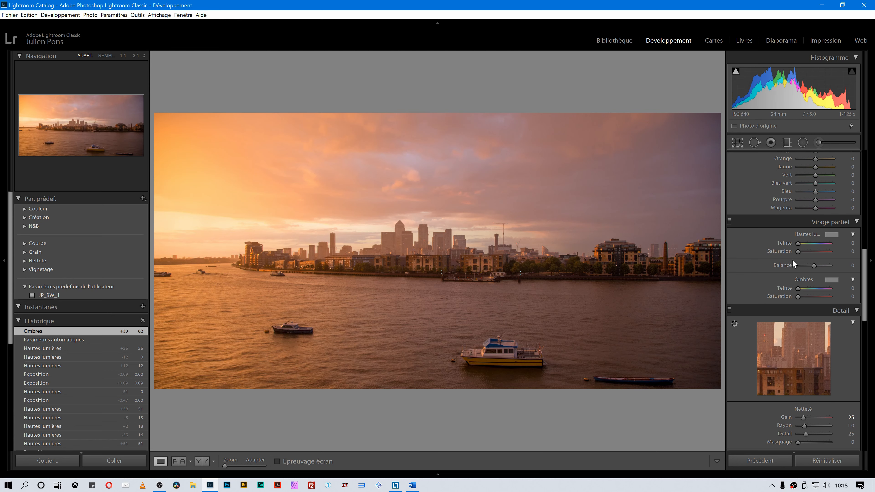
Try highlight and shadow split-toning hue and saturation settings, then reset all Split Toning sliders to 0.
mouse_move(827, 246)
mouse_down()
mouse_move(794, 243)
mouse_move(812, 253)
mouse_up()
drag(803, 291, 820, 290)
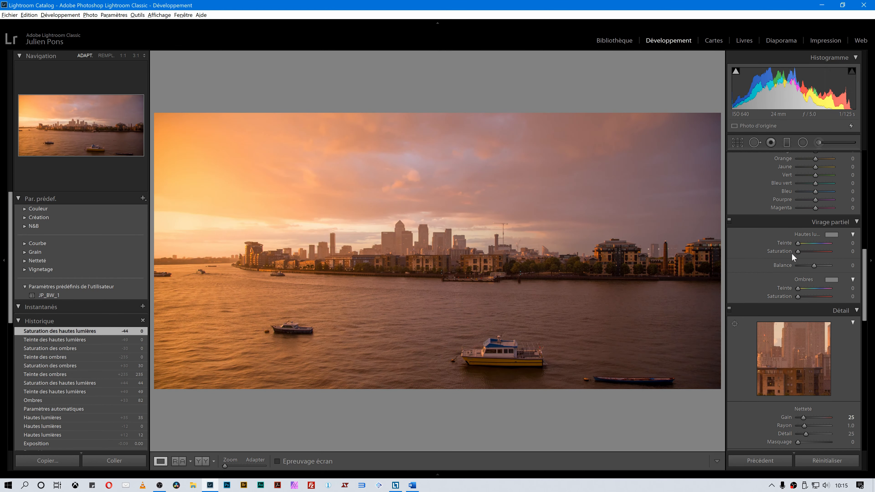
drag(798, 243, 812, 254)
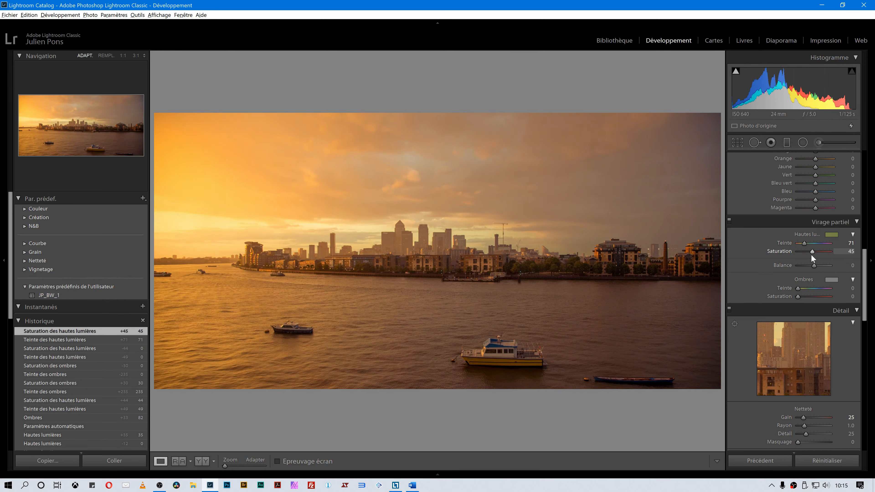
drag(798, 289, 816, 289)
drag(798, 296, 818, 291)
double_click(807, 289)
double_click(812, 298)
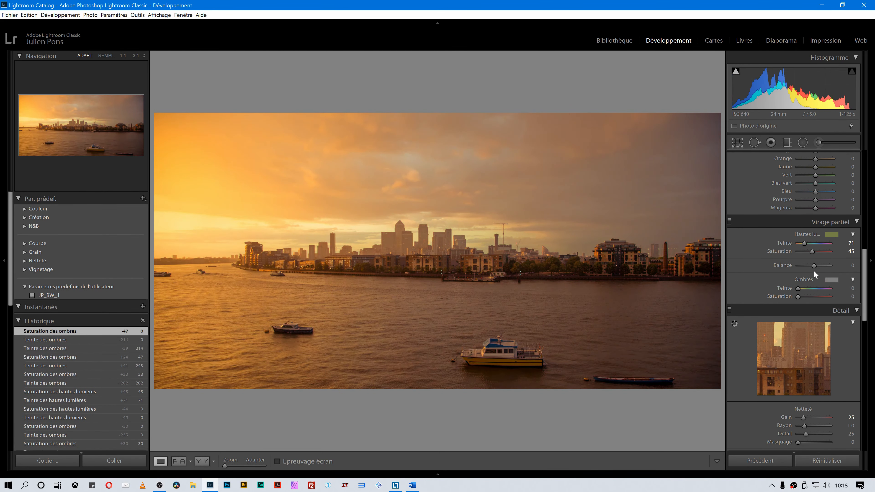
double_click(809, 251)
double_click(801, 243)
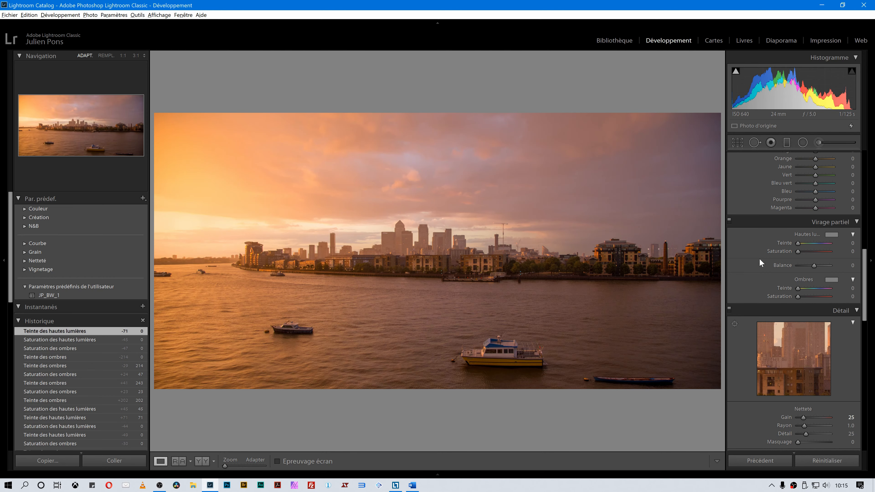
Split-tone the photo: highlights hue 54 and saturation 43, shadows hue 222 and saturation 35.
mouse_move(799, 243)
mouse_down()
mouse_move(822, 245)
mouse_move(803, 246)
mouse_up()
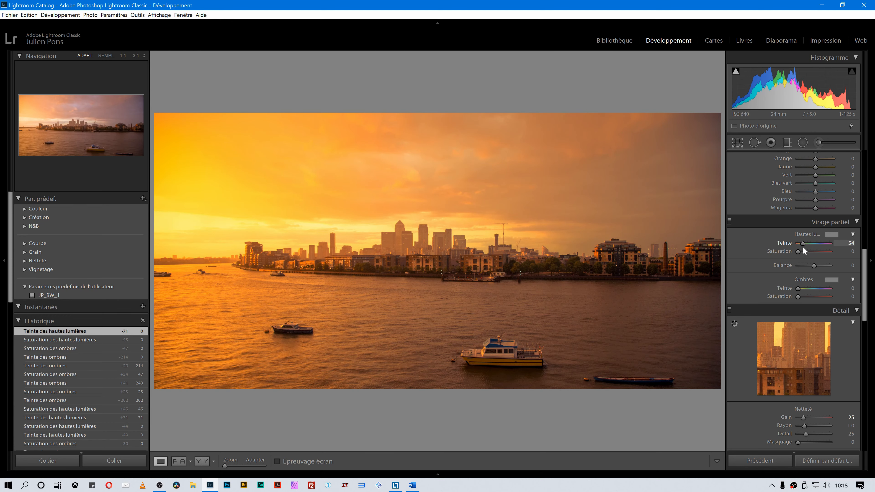
drag(803, 246, 803, 246)
drag(798, 288, 816, 291)
drag(801, 251, 814, 253)
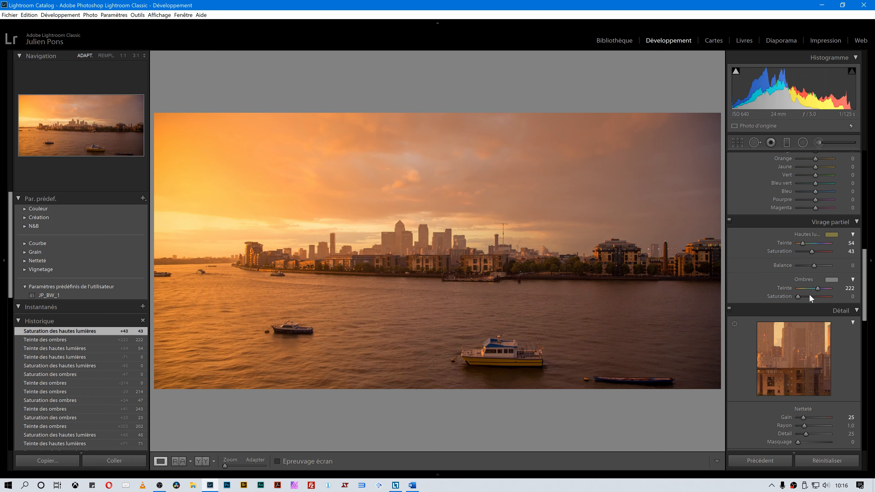
drag(799, 295, 811, 296)
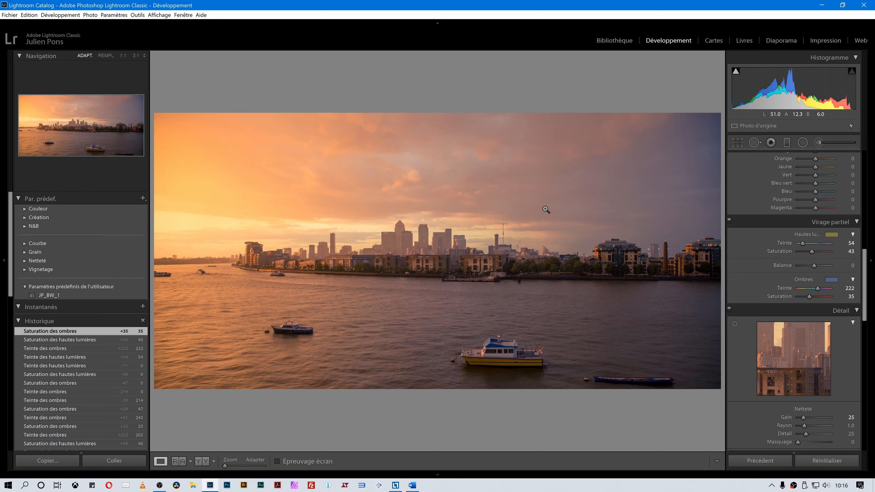
Switch the view to a top/bottom Before/After comparison of the photo.
scroll(793, 275, up, 10)
click(202, 461)
click(214, 461)
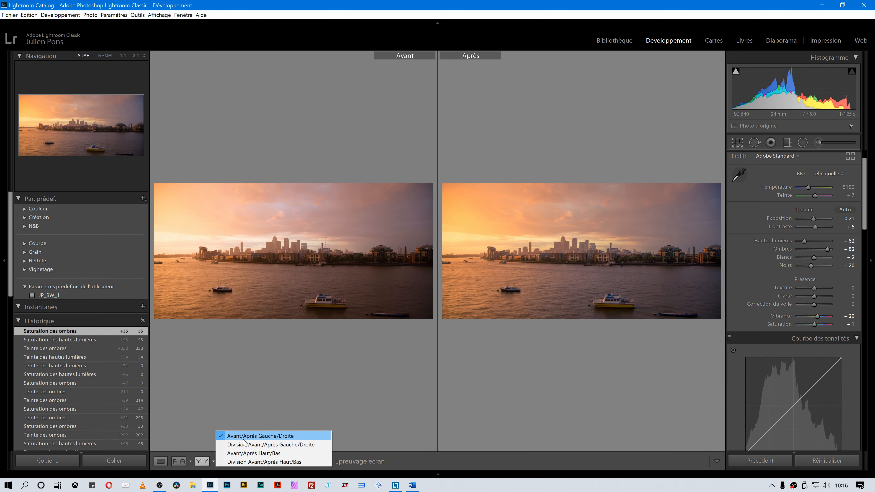
click(281, 454)
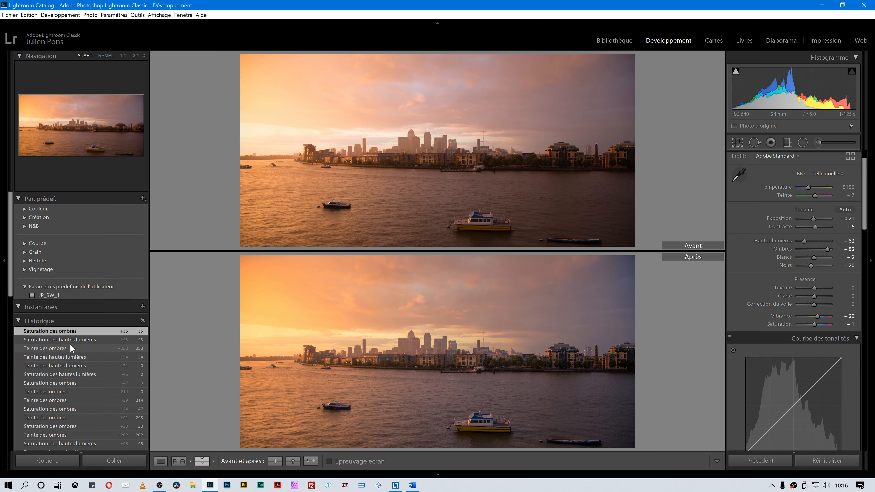
Scroll through the History list to review the edit states, opening and dismissing the options for the Ombres state.
scroll(69, 344, down, 8)
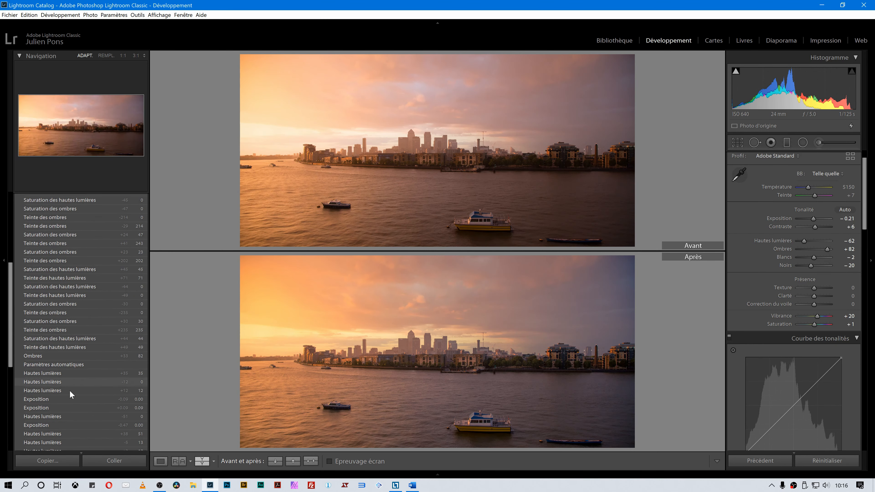
scroll(76, 363, down, 5)
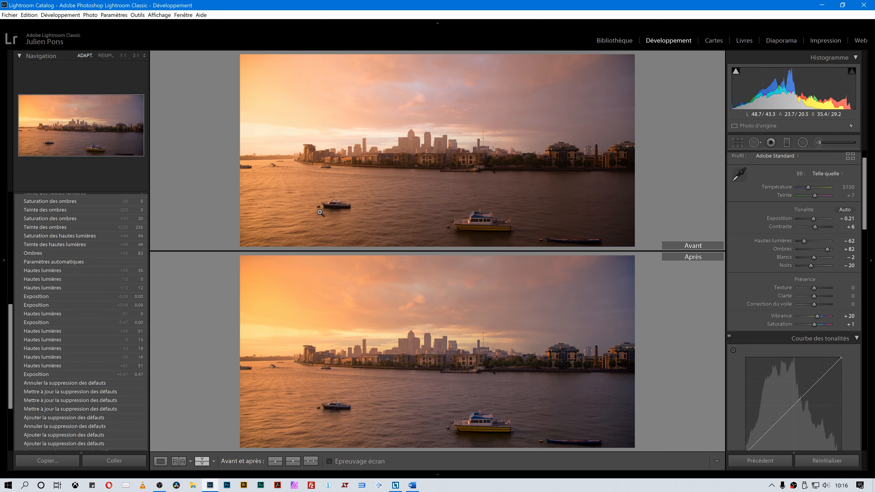
scroll(96, 296, down, 5)
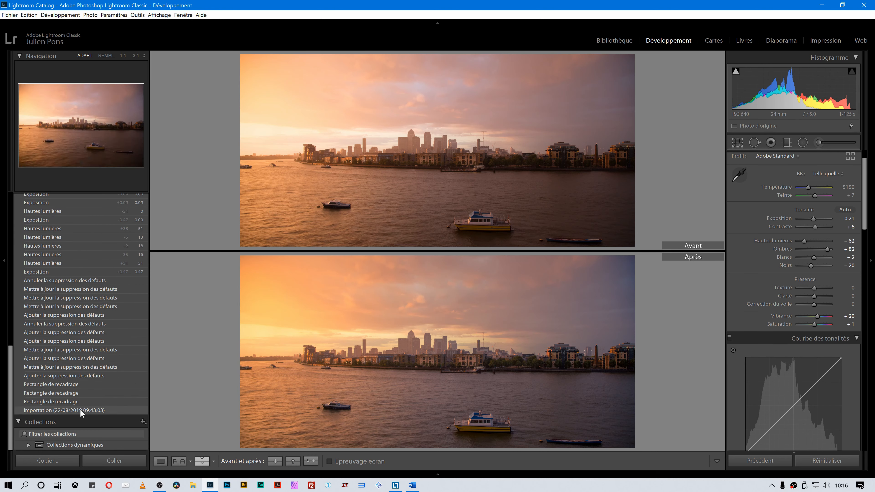
scroll(115, 358, up, 10)
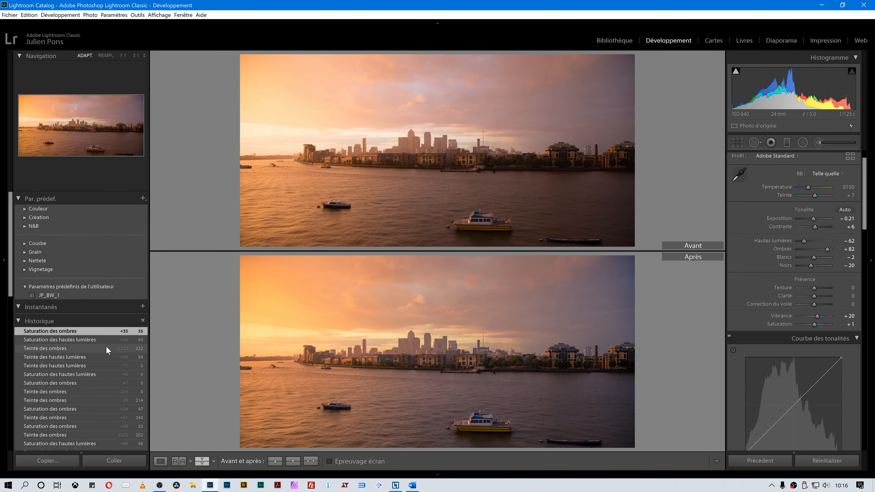
scroll(111, 344, down, 3)
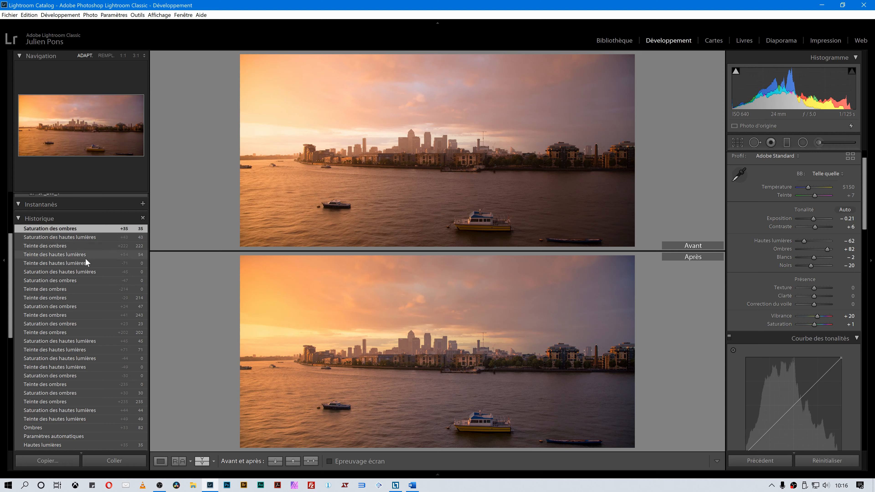
scroll(87, 336, down, 3)
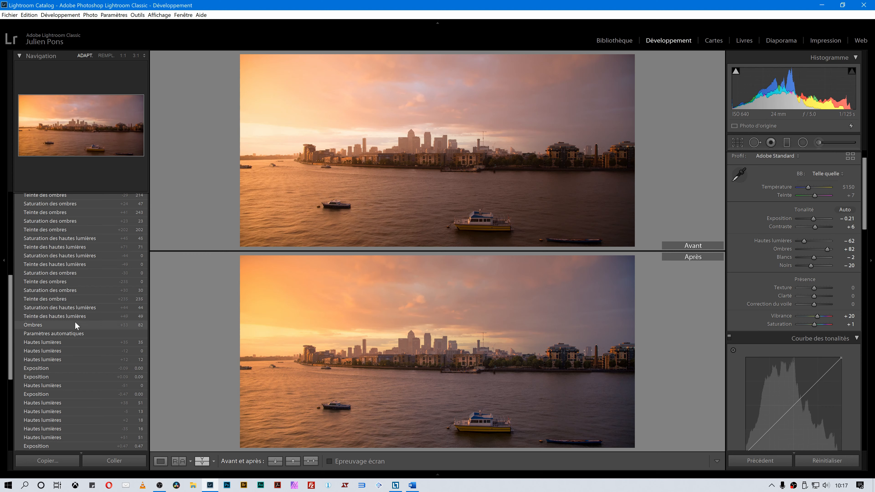
right_click(41, 325)
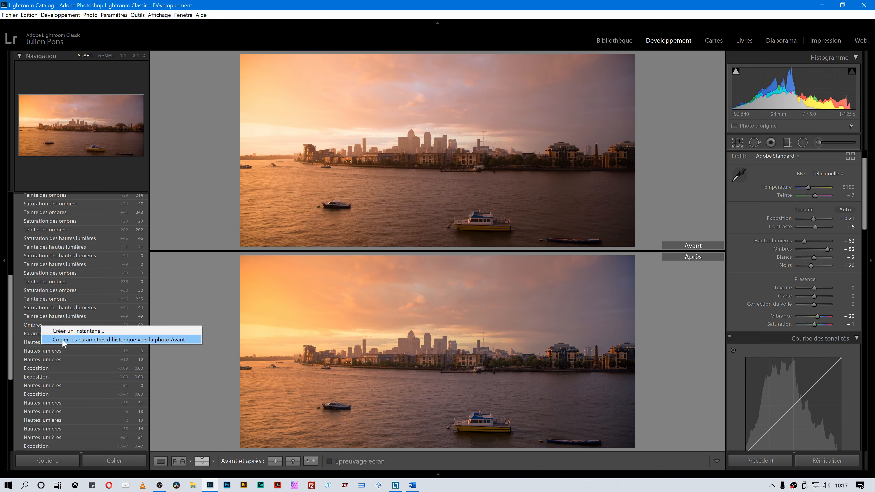
click(397, 1)
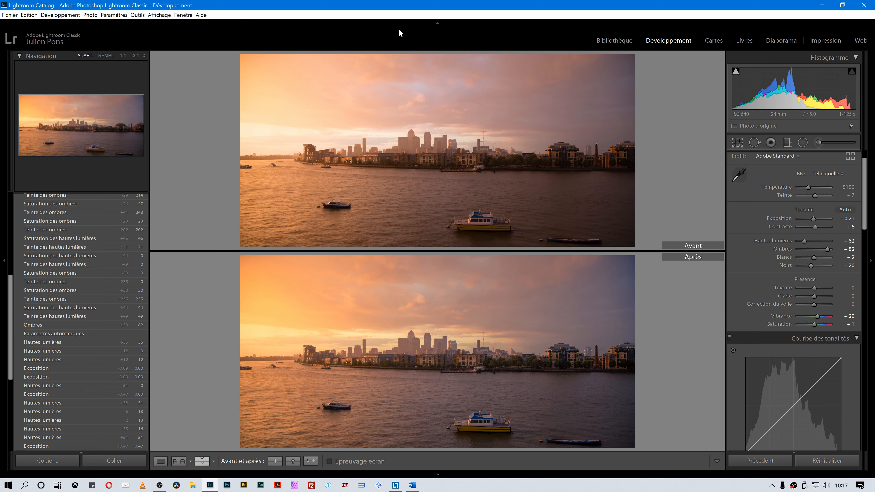
Compare the original and edited photo by toggling between side-by-side and single Before/After views.
key(y)
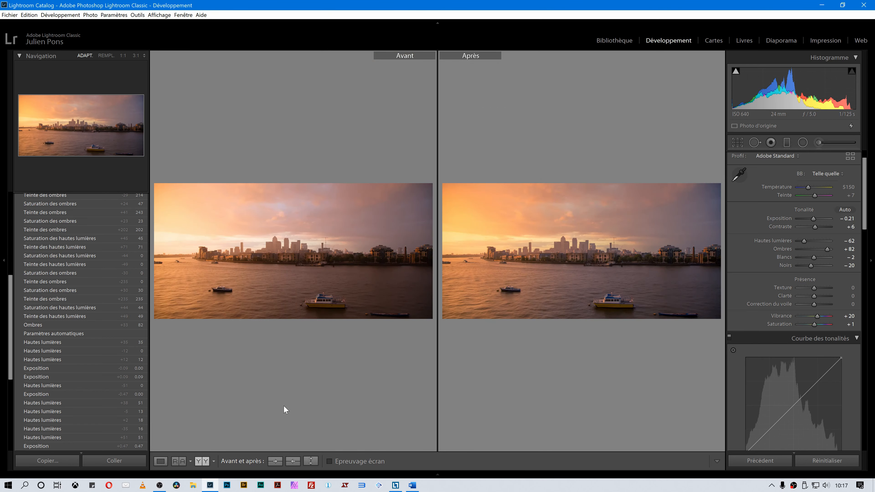
key(y)
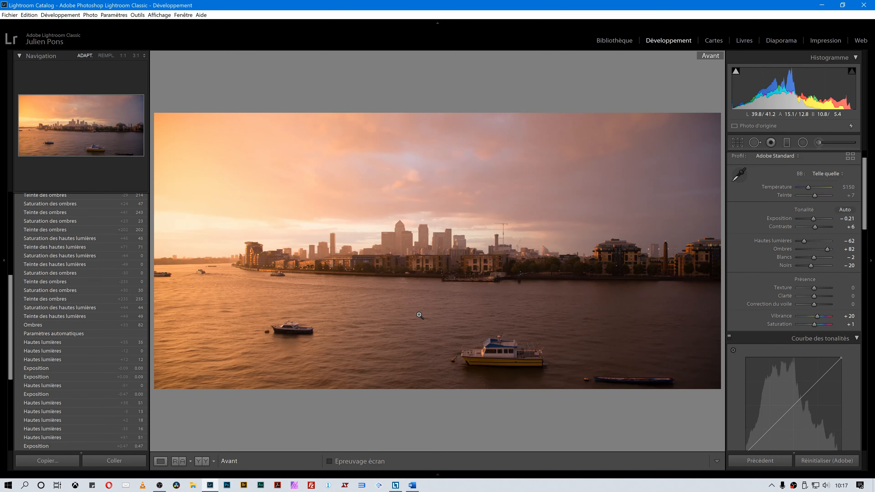
key(backslash)
key(backslash)
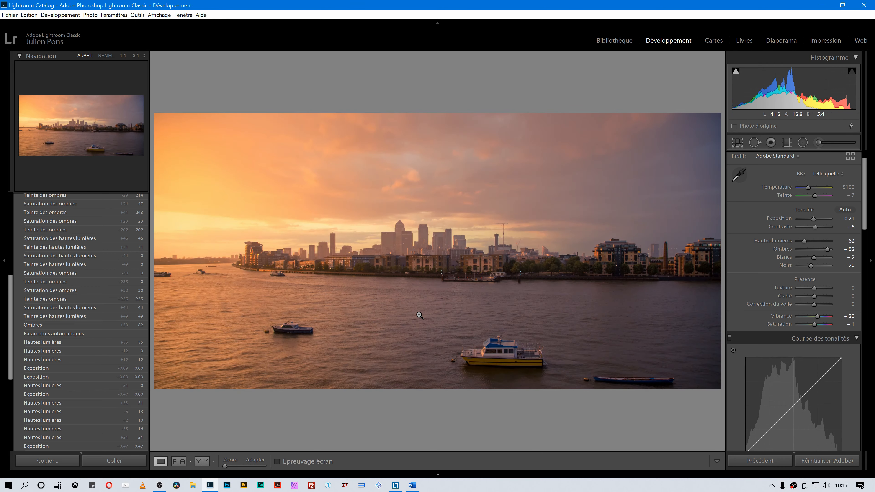
key(backslash)
key(backslash)
key(backslash)
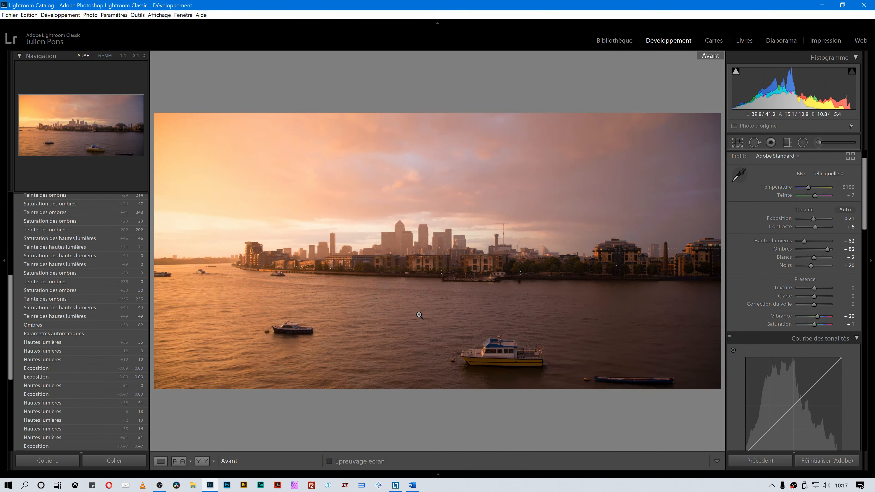
key(backslash)
key(backslash)
key(backslash)
key(backslash)
key(backslash)
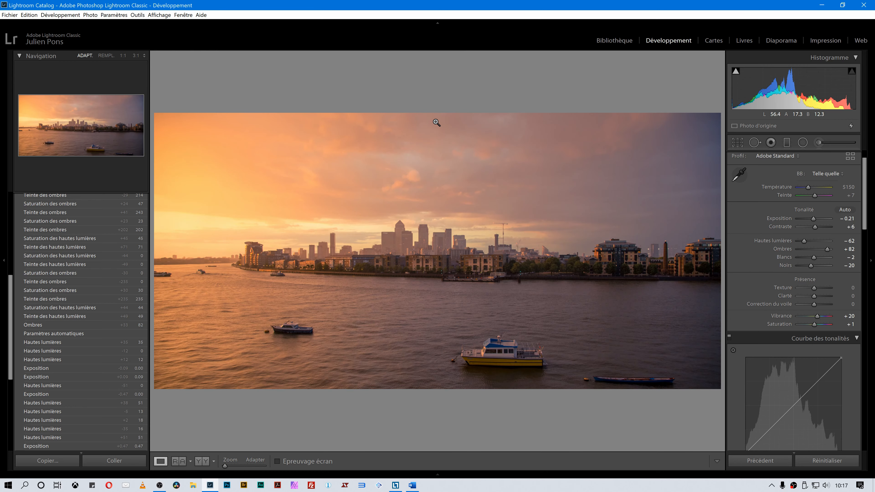
Hide all panels and switch to Lights Out mode for a full-screen view of the photo.
key(Tab)
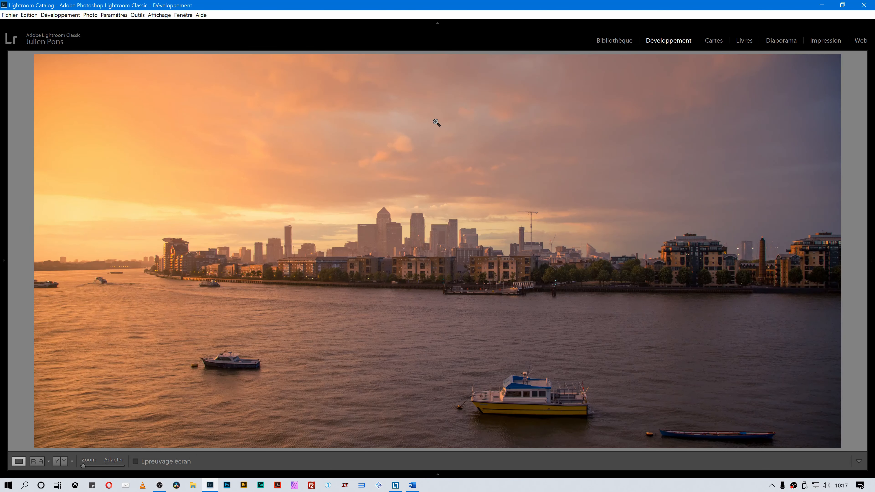
click(437, 24)
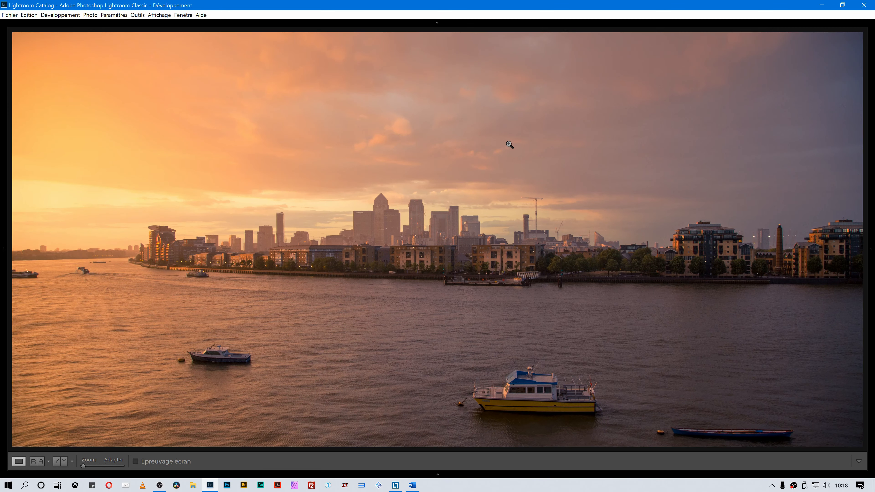
key(l)
key(l)
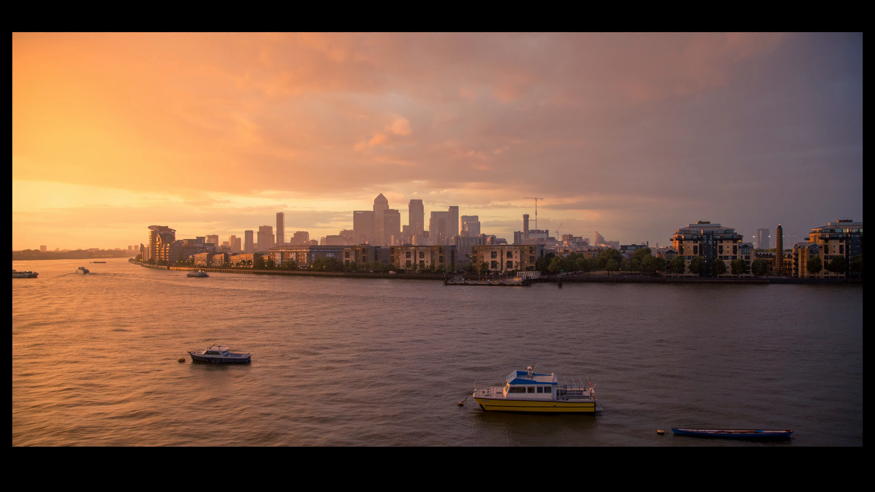
Toggle between the Before and After versions in Lights Out mode to compare the edit.
key(backslash)
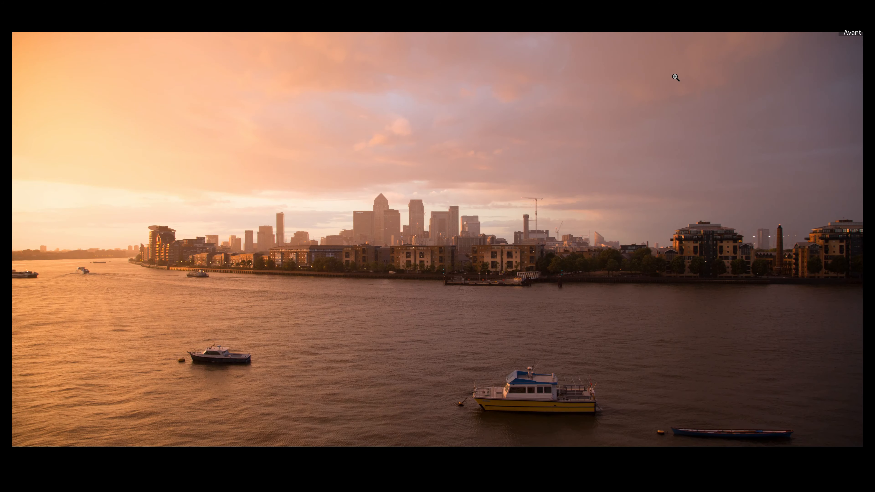
key(backslash)
key(backslash)
key(backslash)
key(backslash)
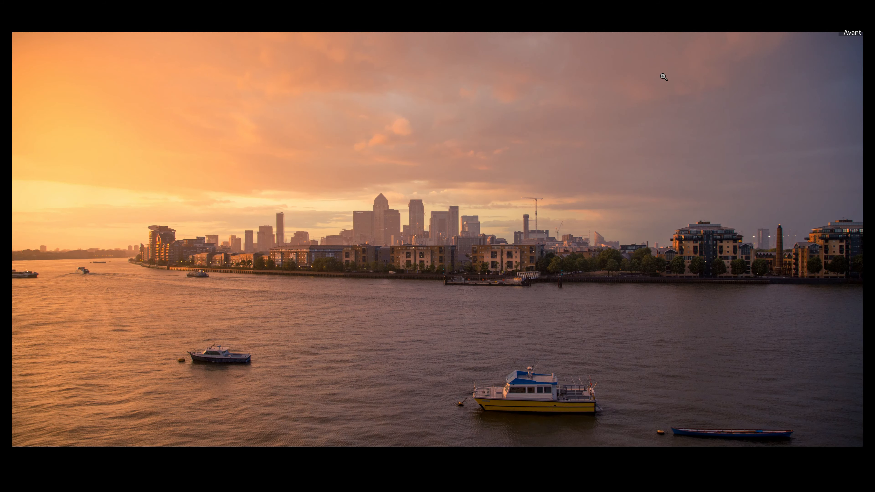
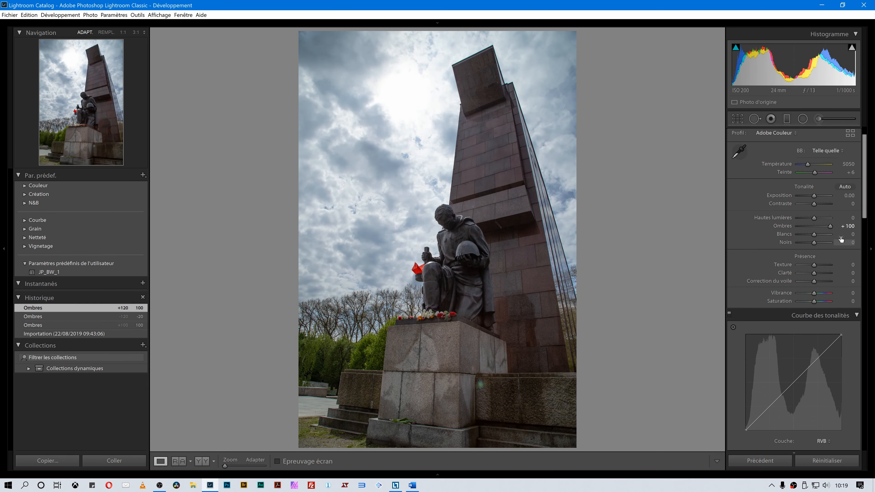
Reset the Shadows slider and raise it back to +100.
double_click(829, 227)
drag(814, 227, 860, 235)
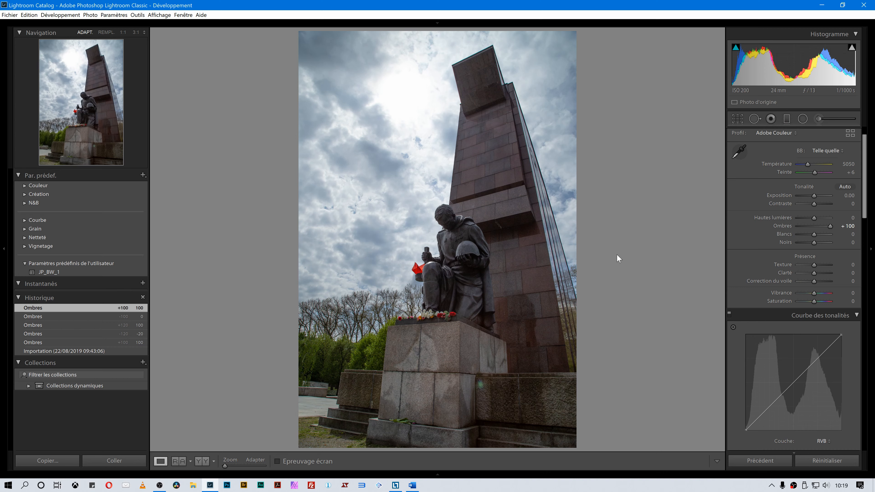
Draw a graduated filter from the photo's top-right corner and widen the adjustment panel.
click(791, 120)
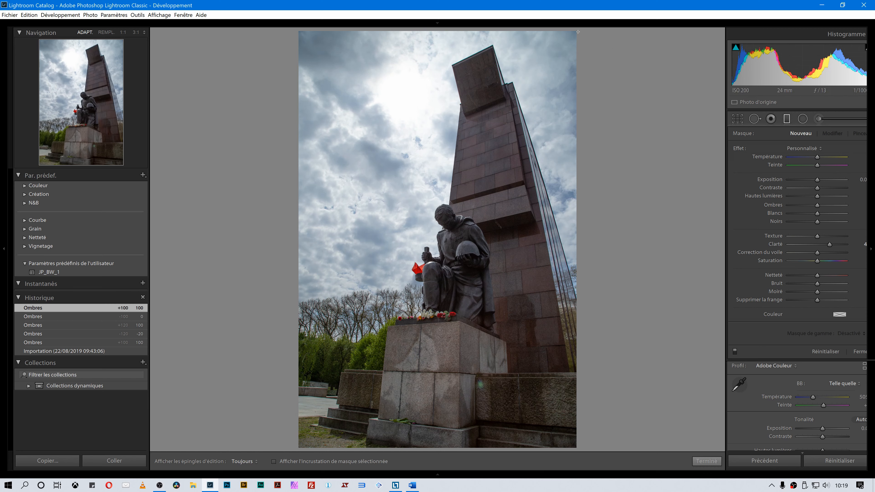
drag(578, 31, 582, 32)
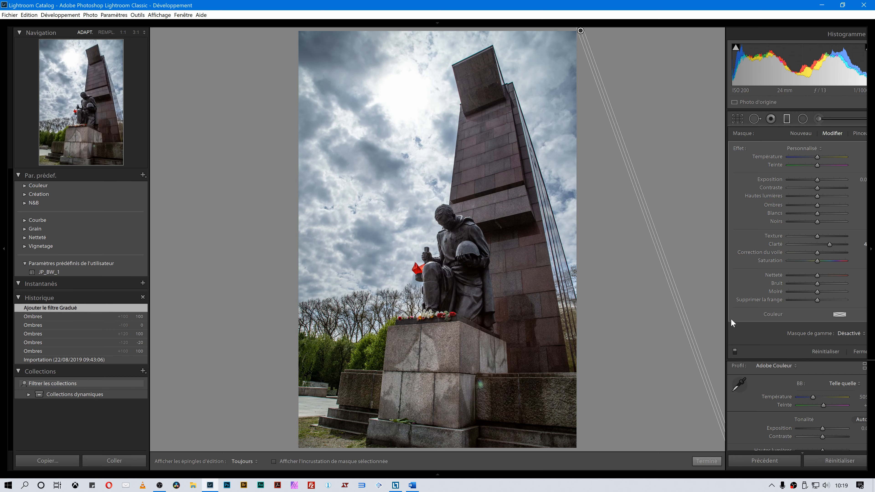
drag(725, 318, 671, 315)
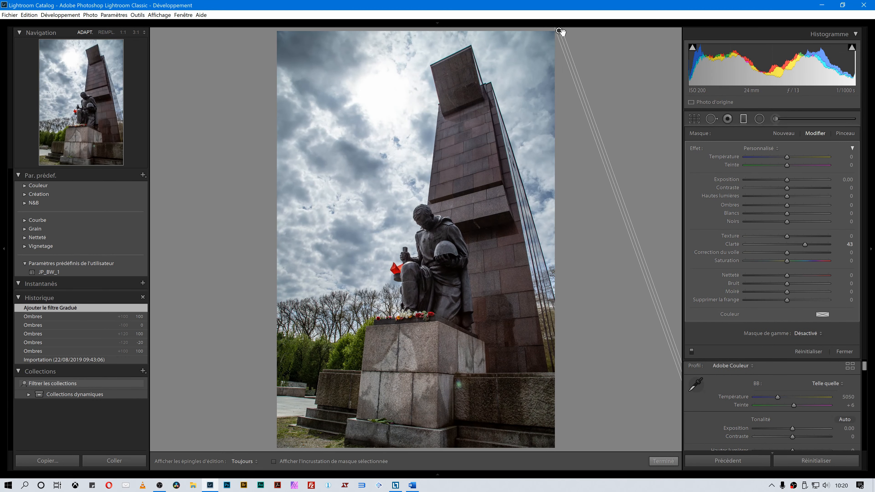
Toggle the mask overlay on and off to check the graduated filter's coverage.
key(o)
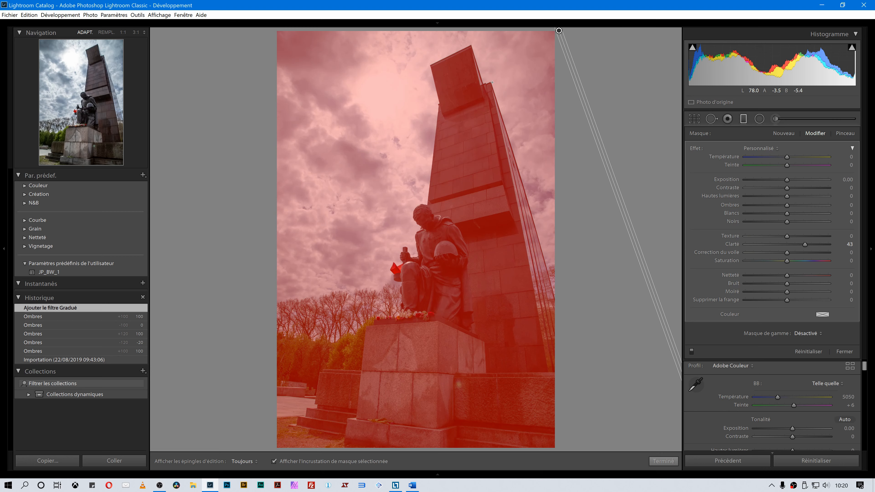
key(o)
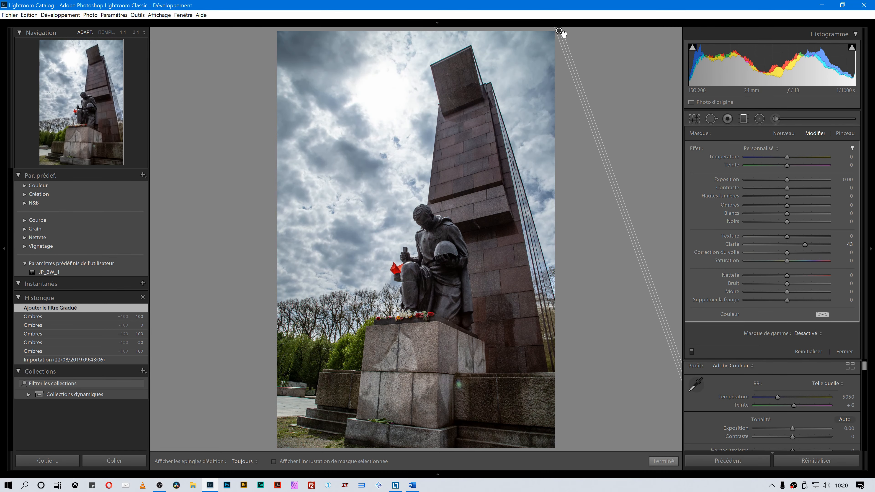
key(o)
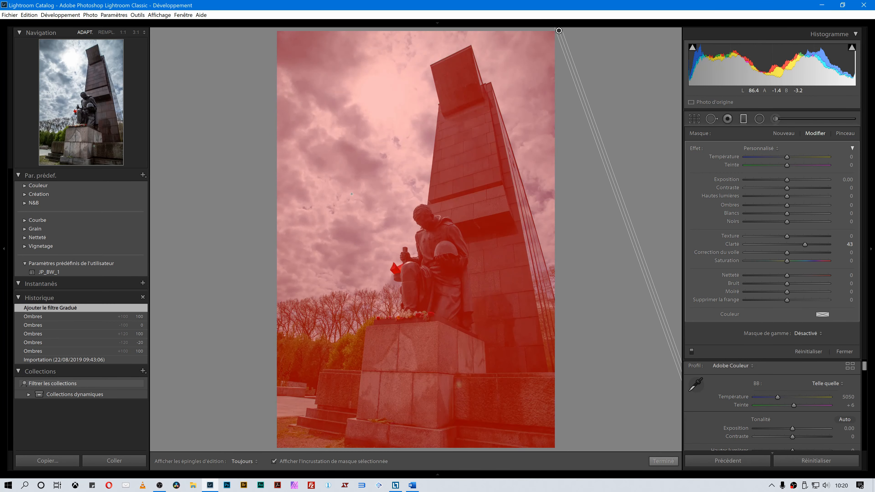
key(o)
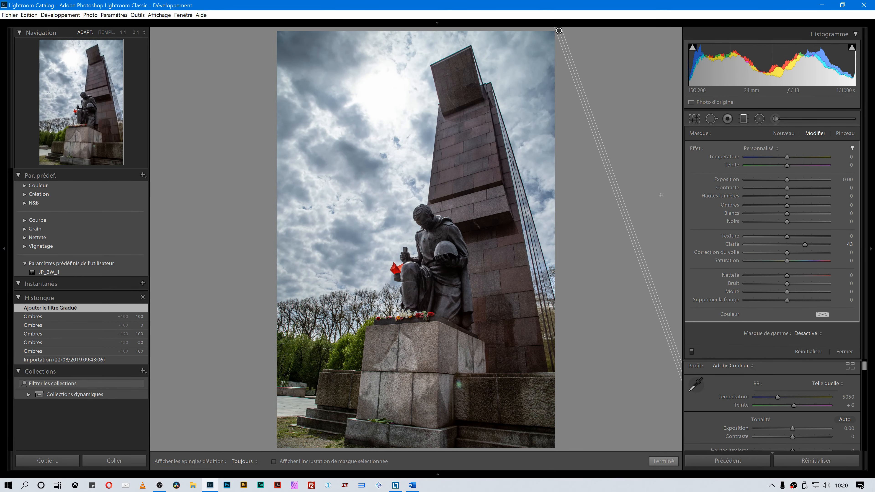
Reset the graduated filter's Highlights and set its Shadows to 100.
drag(787, 196, 835, 205)
double_click(712, 195)
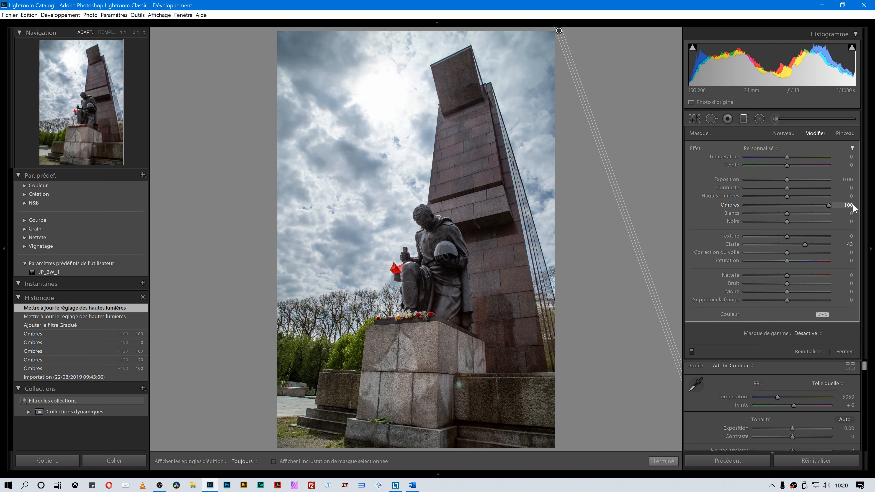
mouse_move(814, 209)
mouse_down()
mouse_move(788, 209)
mouse_move(829, 211)
mouse_up()
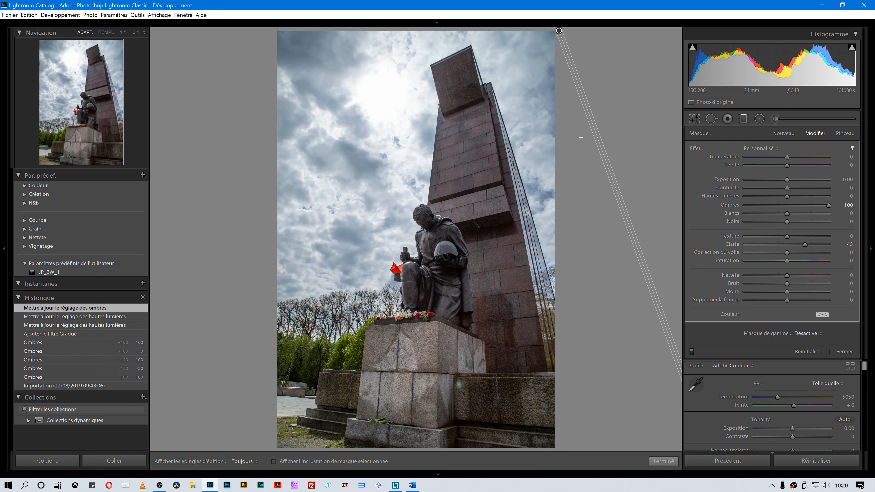
Duplicate the graduated filter twice from its pin.
right_click(559, 31)
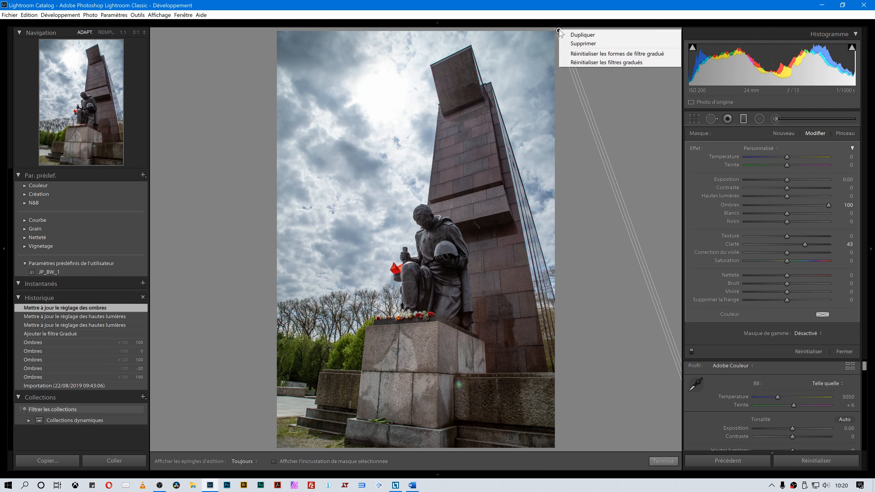
click(574, 35)
right_click(559, 31)
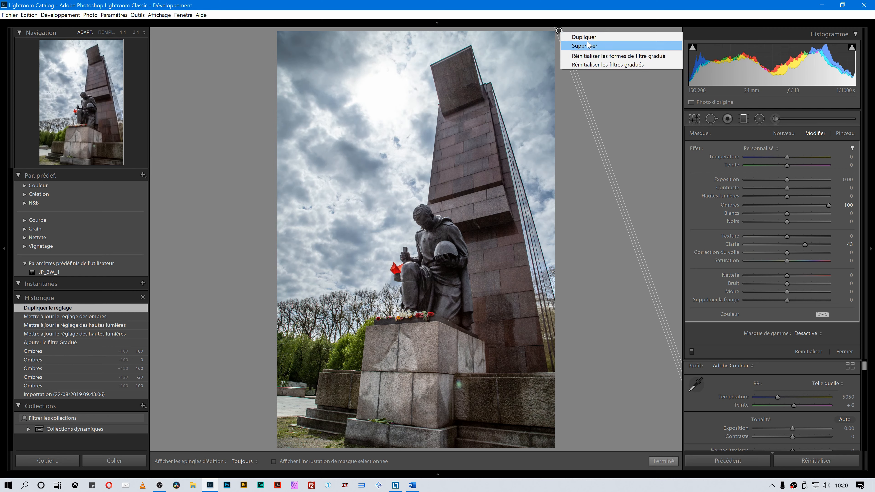
click(574, 35)
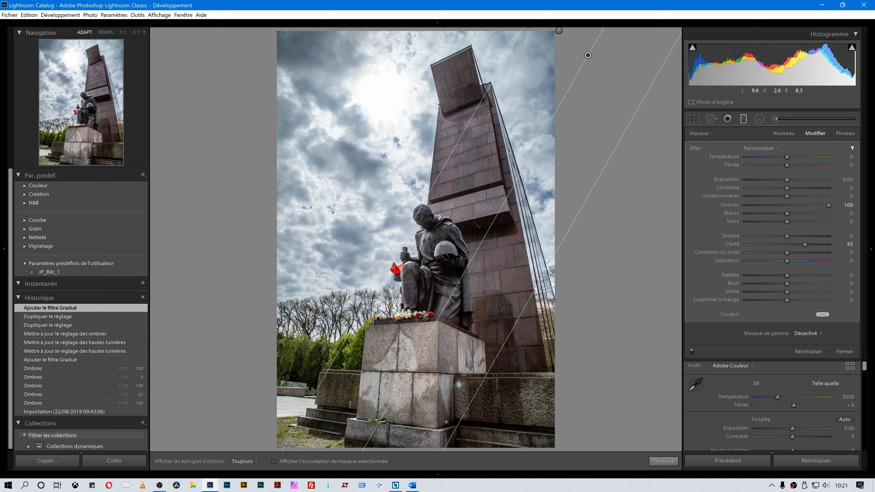
Reset all develop settings and apply Auto tone.
click(817, 461)
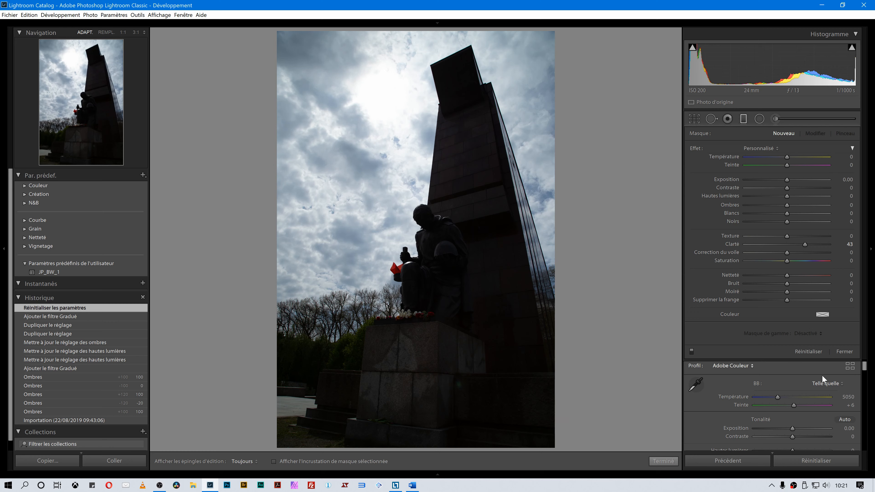
click(845, 419)
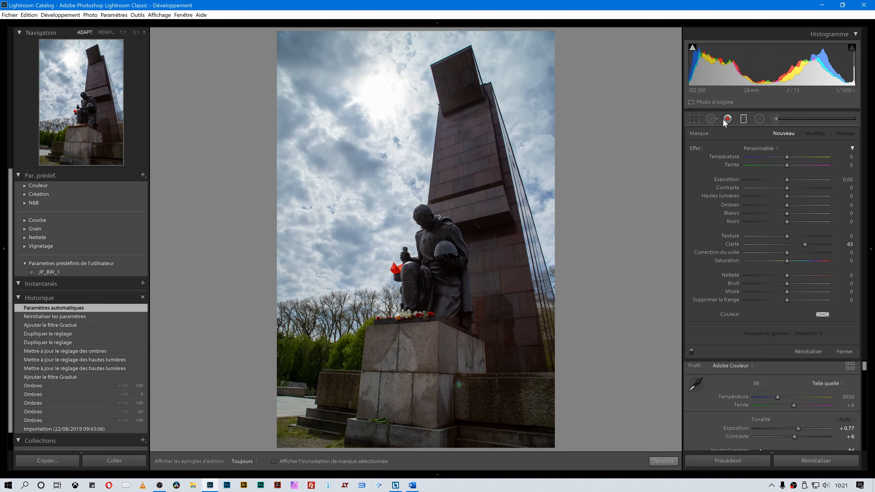
In the Basic panel, set Contrast to +41, Blacks to +13 and Shadows to +36.
click(746, 123)
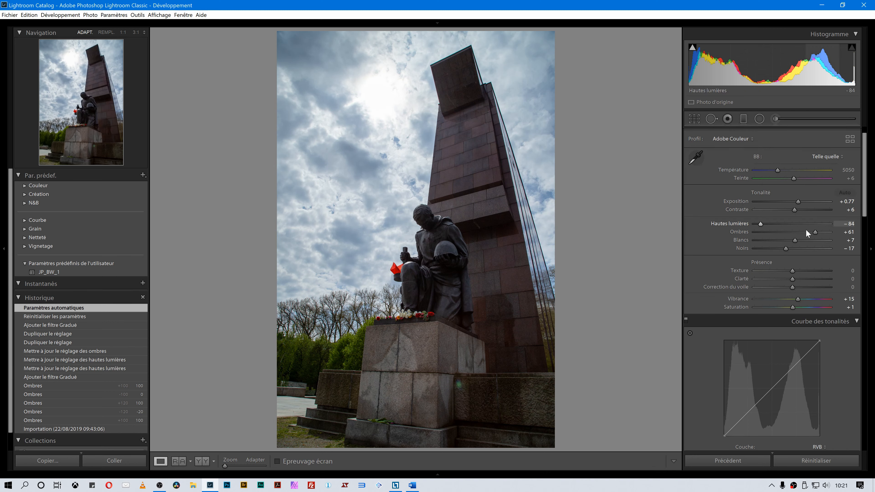
drag(824, 236, 837, 234)
drag(786, 249, 798, 251)
drag(794, 210, 809, 211)
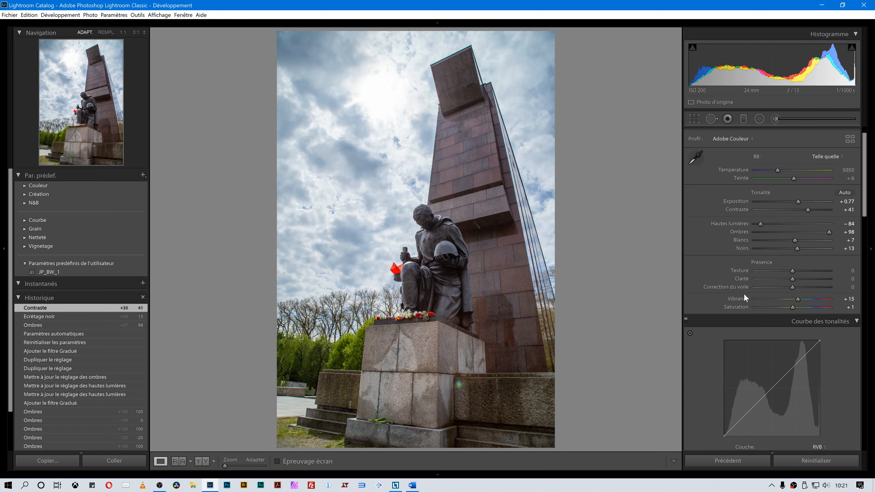
mouse_move(815, 233)
mouse_down()
mouse_move(797, 236)
mouse_move(805, 236)
mouse_up()
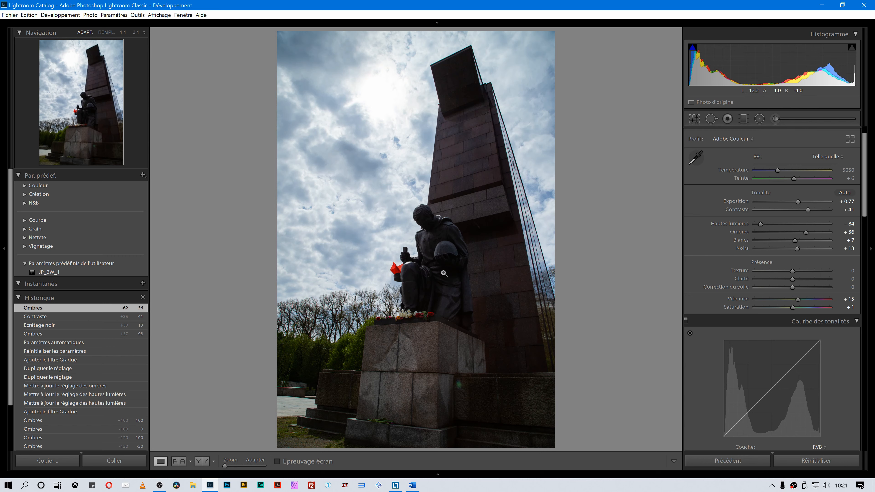
Open the Adjustment Brush and set its effect to Shadows 36, Blacks 21, Texture 45 and Clarity 38.
click(775, 119)
double_click(733, 244)
drag(795, 205, 803, 204)
click(807, 196)
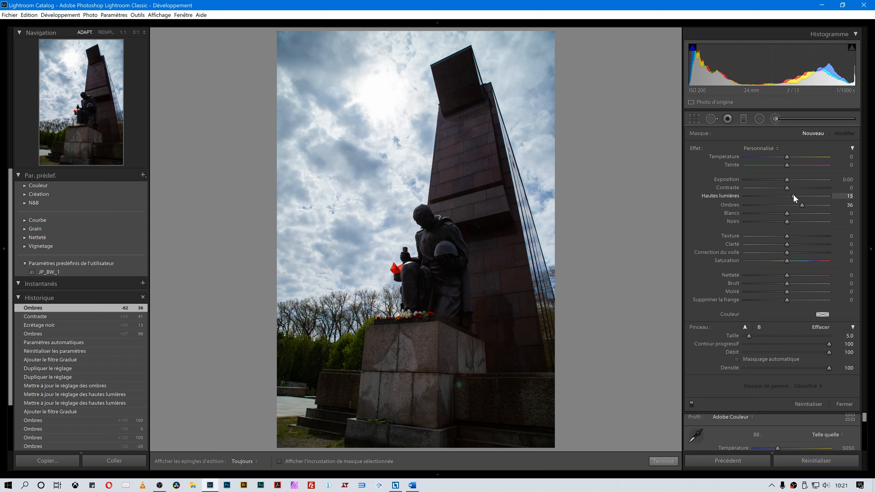
double_click(718, 196)
click(800, 222)
drag(800, 222, 796, 222)
drag(803, 205, 805, 204)
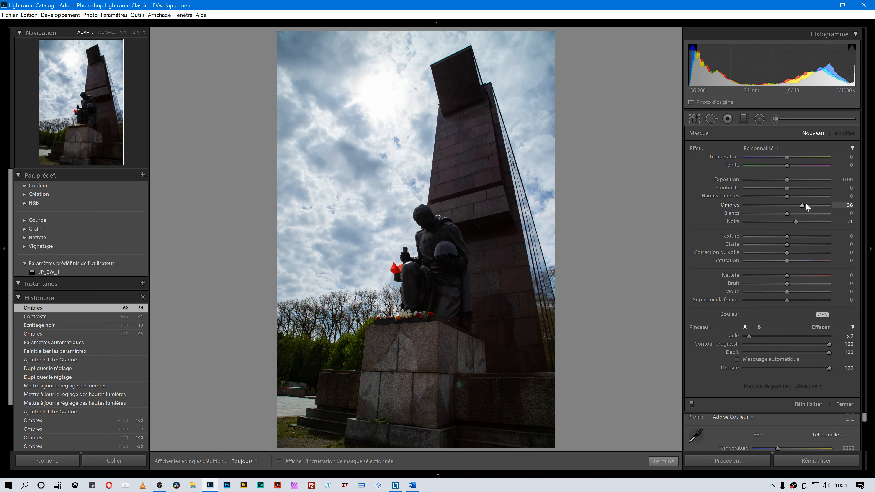
click(803, 245)
click(801, 236)
click(806, 236)
Set the brush size to 12 and paint a stroke over the monument's lower section beside the statue.
scroll(437, 350, up, 5)
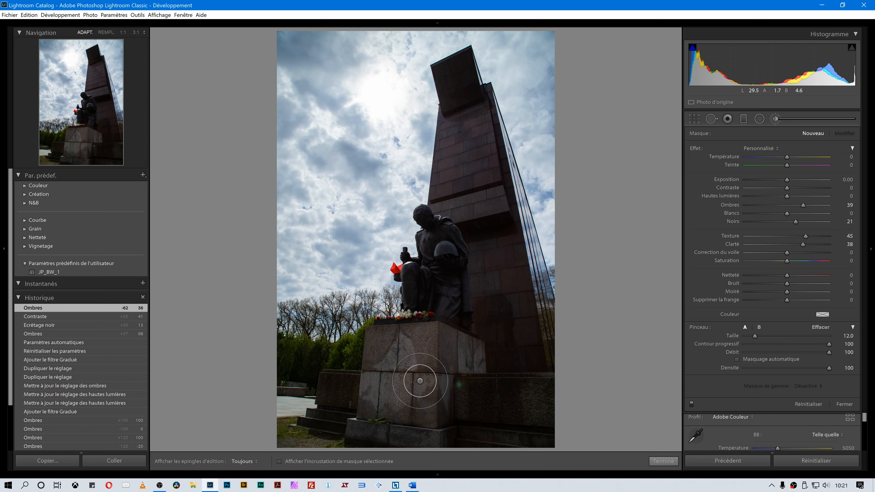
scroll(439, 379, up, 2)
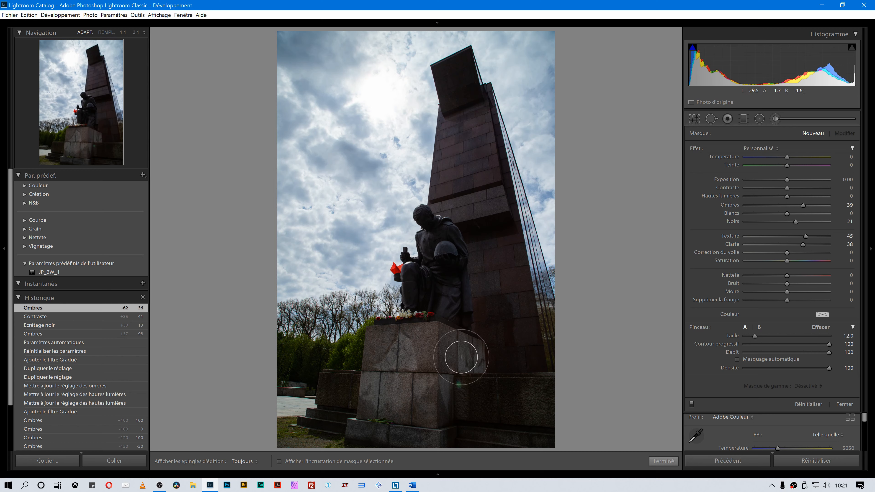
mouse_move(461, 357)
mouse_down()
mouse_move(374, 350)
mouse_move(407, 392)
mouse_move(436, 393)
mouse_move(465, 297)
mouse_move(440, 240)
mouse_move(504, 337)
mouse_move(471, 190)
mouse_move(467, 127)
mouse_move(461, 250)
mouse_move(465, 149)
mouse_move(508, 301)
mouse_up()
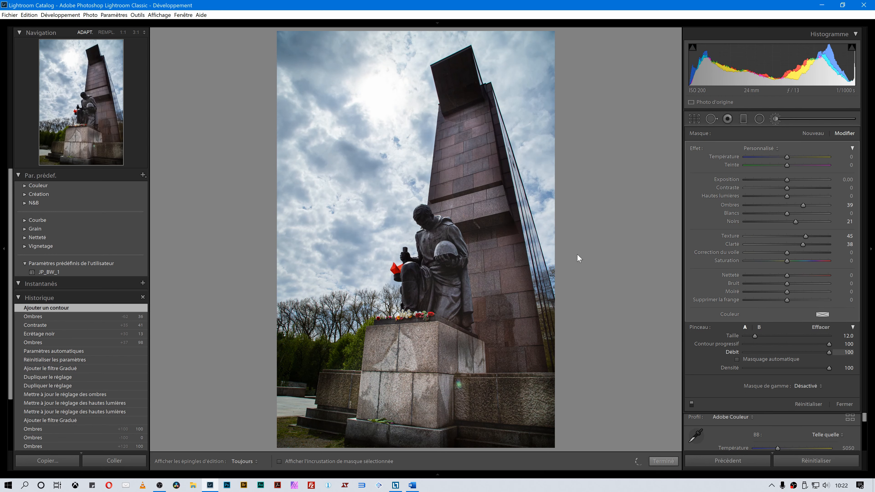
Set the brush flow to 26, hide the edit pins and paint over the top of the monument.
text(26)
key(Return)
key(h)
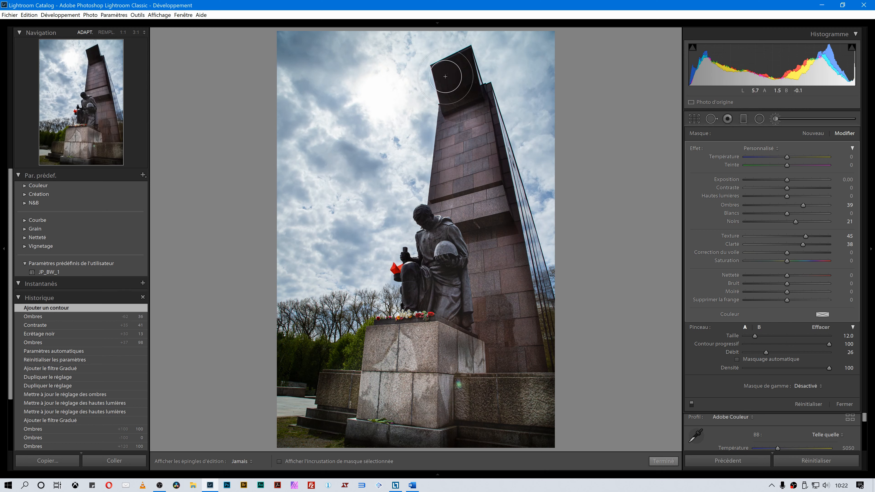
drag(445, 76, 461, 68)
Paint more brush strokes along the monument's right edge, its top and the statue's head.
key(h)
key(h)
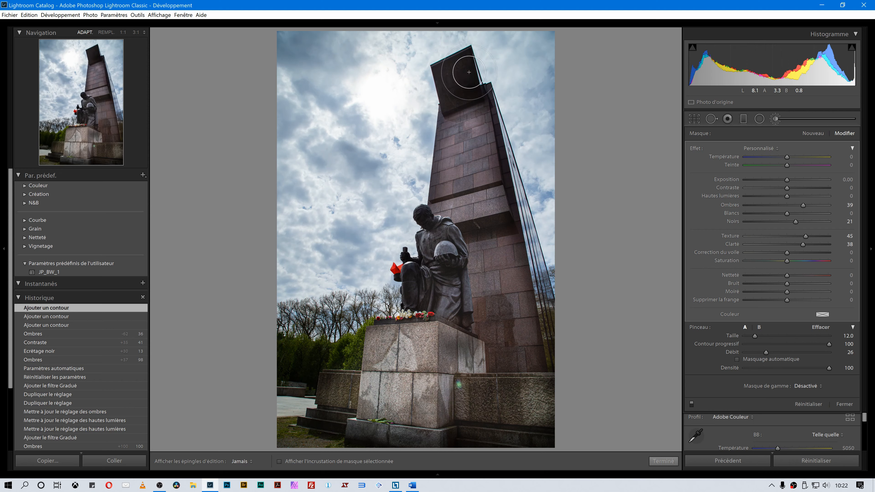
mouse_move(506, 165)
mouse_down()
mouse_move(546, 310)
mouse_move(545, 361)
mouse_up()
key(h)
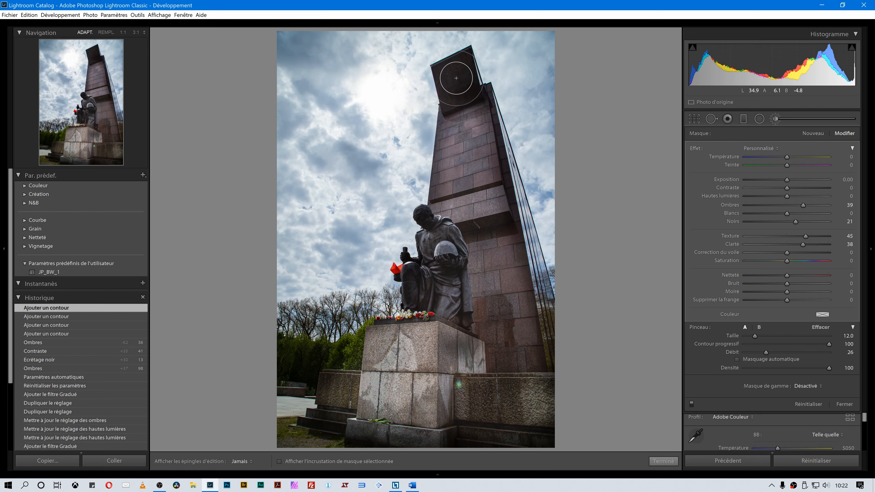
click(463, 81)
click(461, 78)
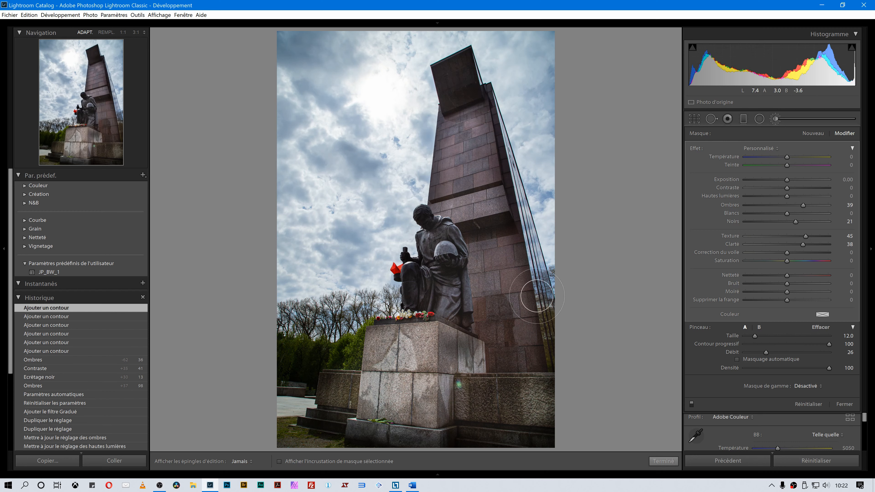
drag(537, 296, 551, 391)
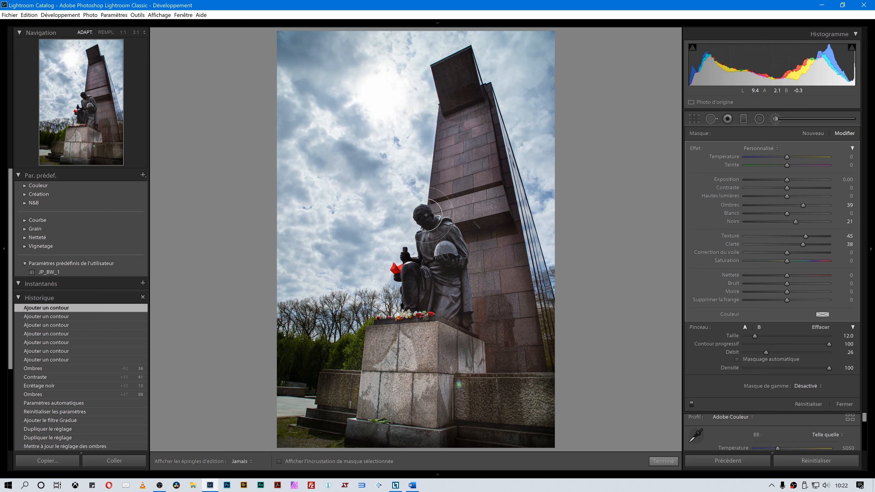
drag(426, 215, 424, 276)
key(h)
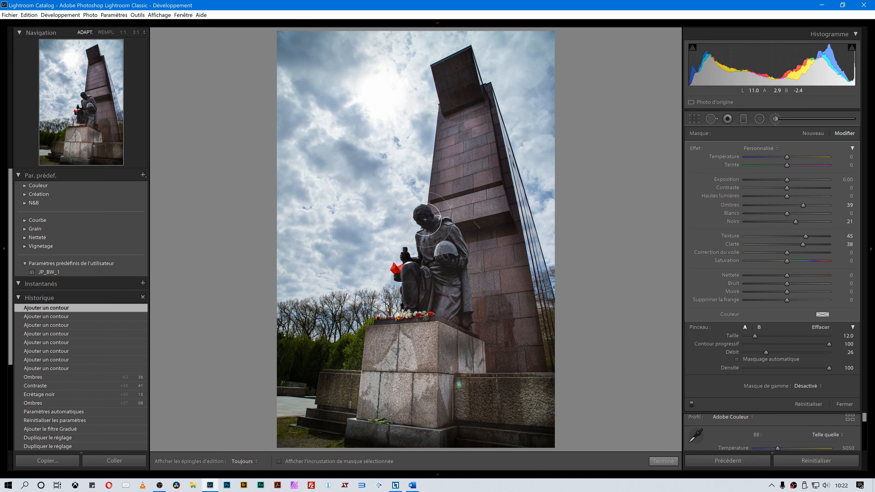
Set the brush's Texture to 87, Clarity to 46 and Saturation to 38.
click(814, 235)
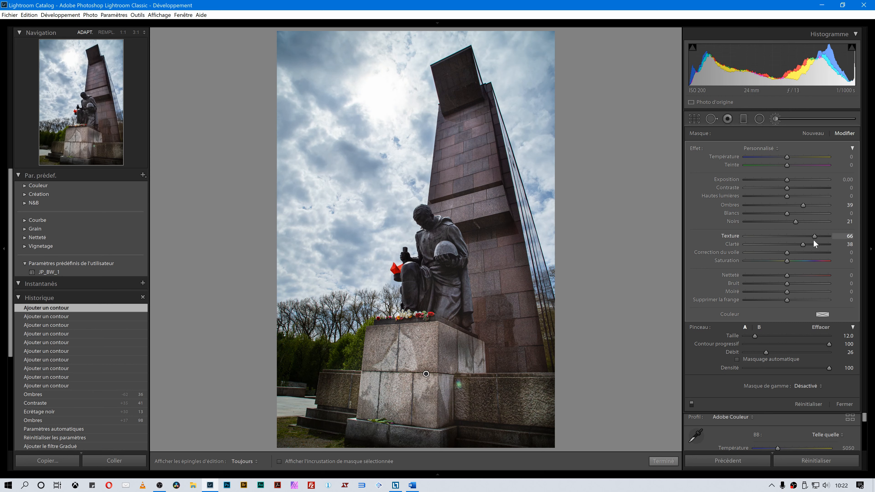
drag(819, 240, 823, 236)
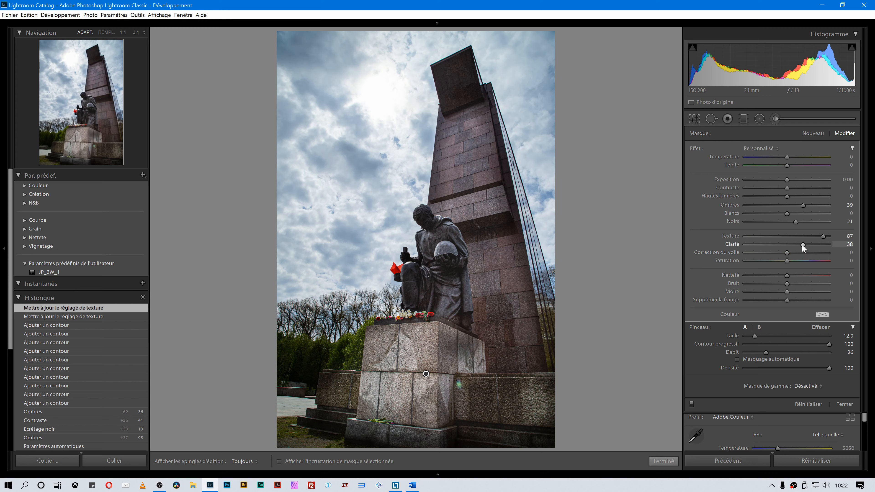
drag(800, 243, 803, 243)
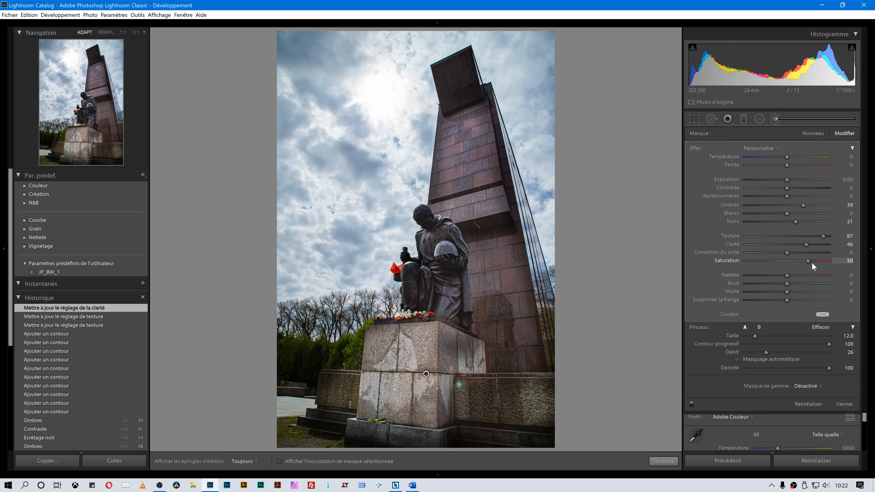
drag(812, 263, 805, 265)
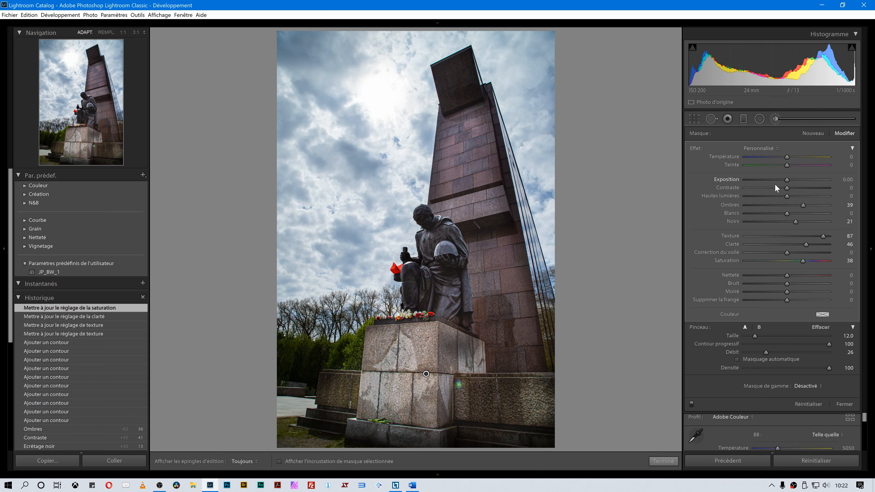
Set the brush's Texture to 84 and Shadows to 56.
drag(802, 205, 798, 205)
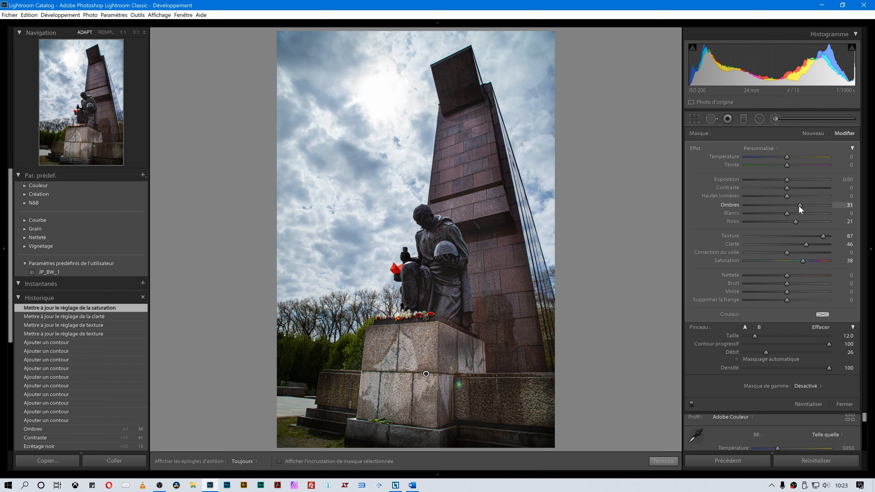
drag(823, 237, 822, 236)
click(812, 205)
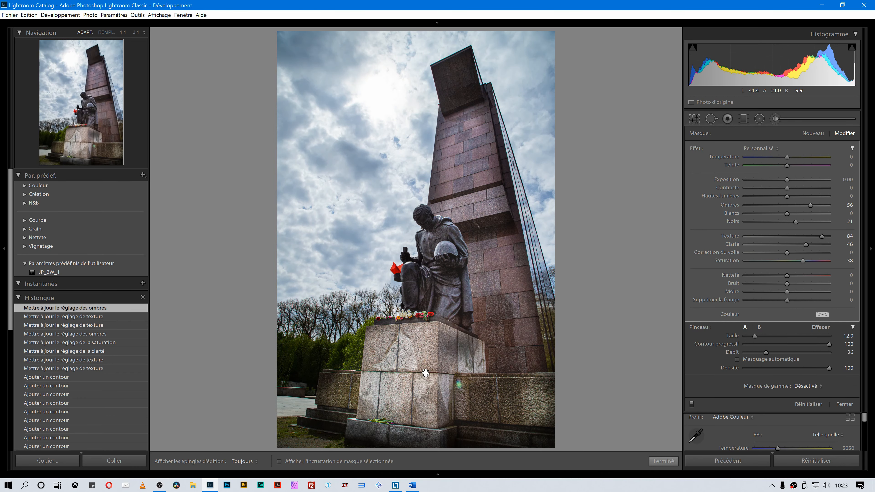
Toggle the mask overlay on and off to check the painted brush area.
key(alt)
key(o)
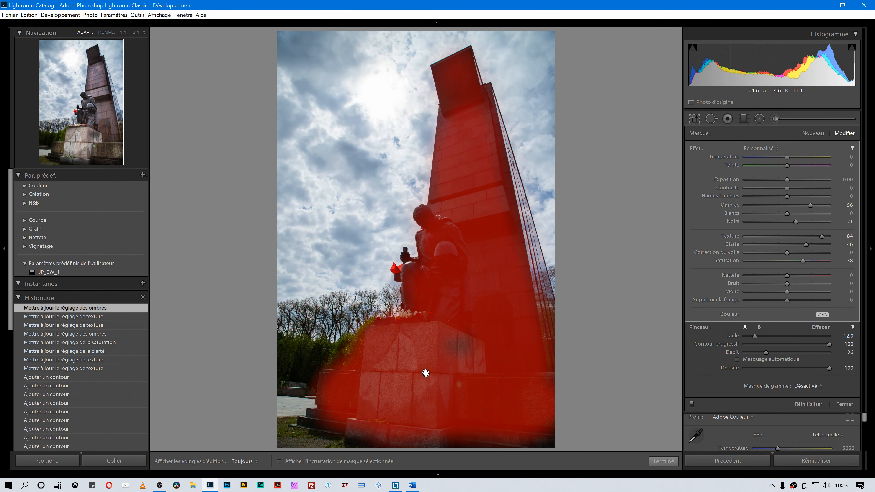
key(alt)
key(o)
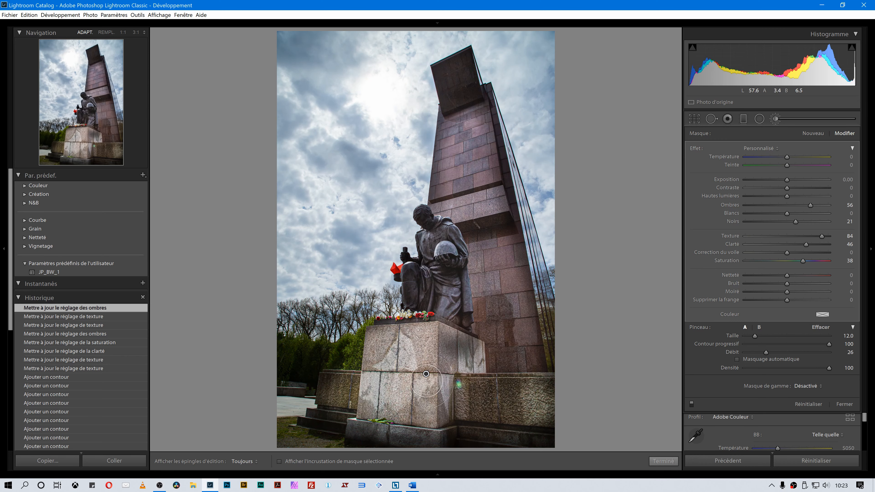
Scale the brush mask's overall effect amount down to 46.
key(alt)
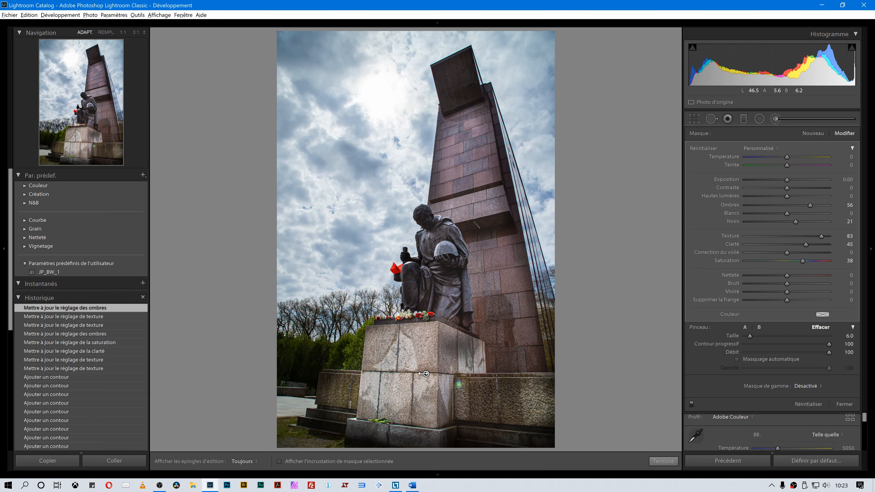
mouse_move(418, 374)
mouse_down()
mouse_move(402, 376)
mouse_move(429, 374)
mouse_move(374, 380)
mouse_move(458, 377)
mouse_move(401, 376)
mouse_up()
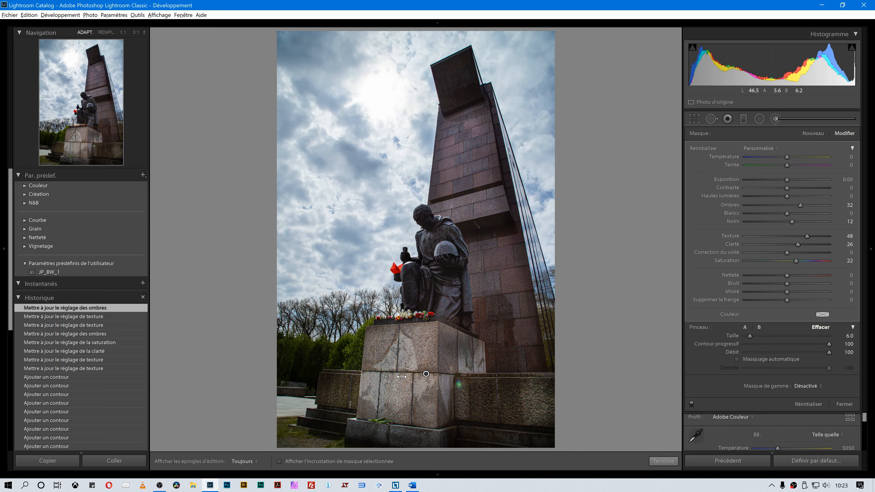
drag(402, 377, 437, 372)
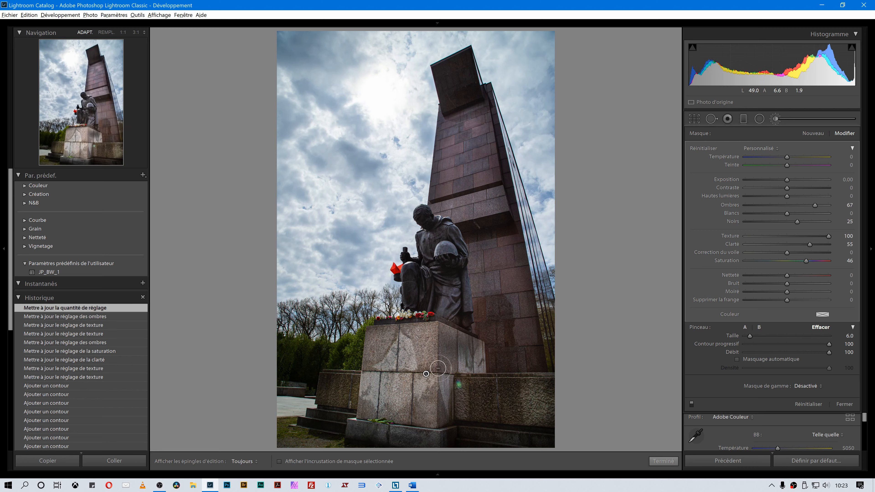
click(853, 148)
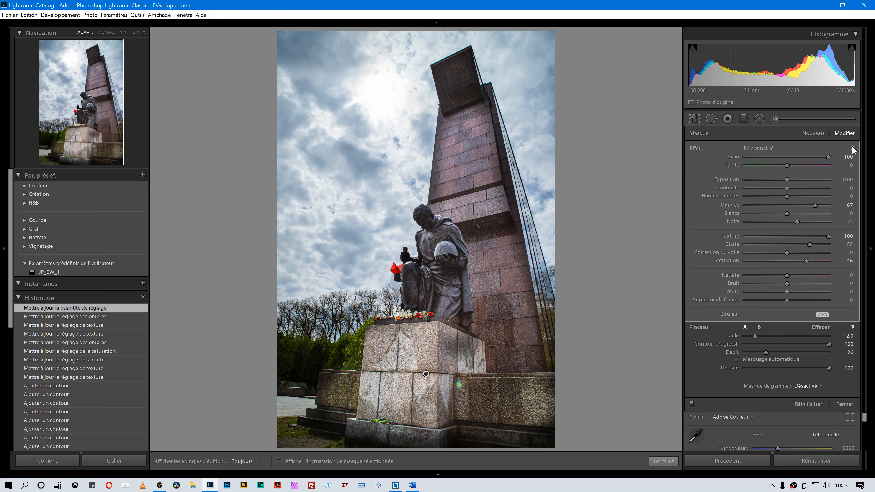
click(853, 149)
click(852, 148)
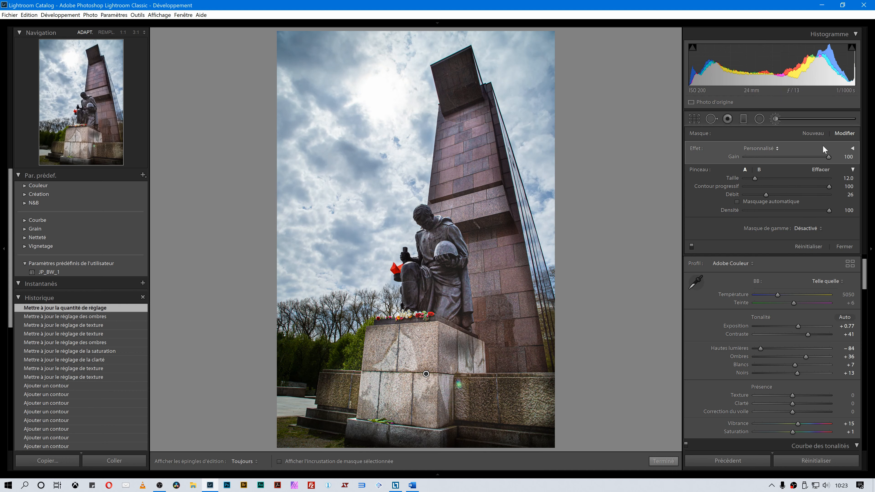
mouse_move(829, 157)
mouse_down()
mouse_move(756, 161)
mouse_move(816, 158)
mouse_up()
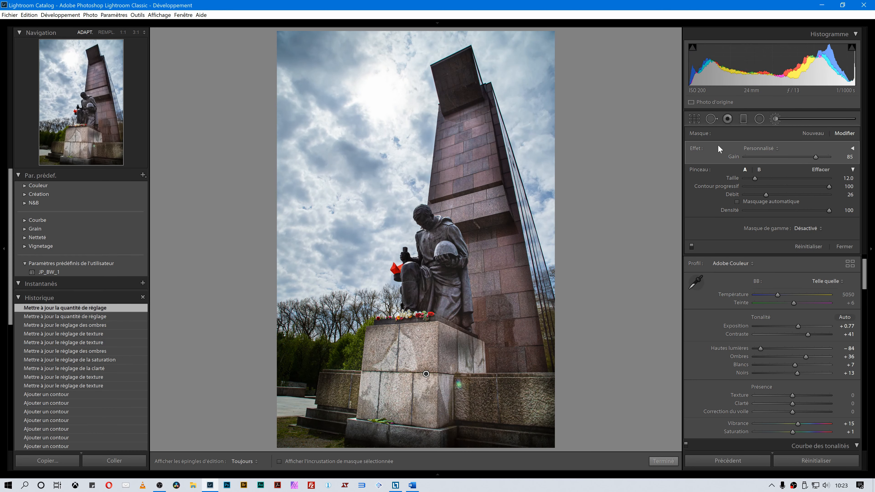
mouse_move(813, 154)
mouse_down()
mouse_move(777, 157)
mouse_move(798, 158)
mouse_up()
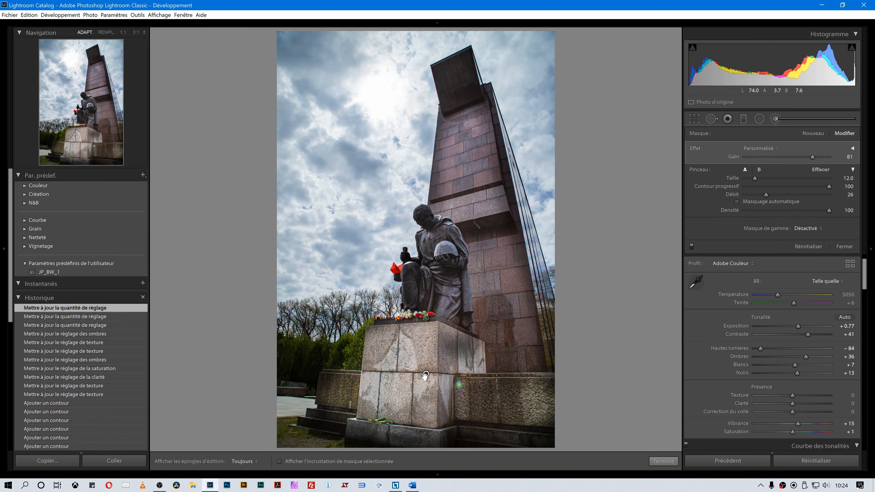
mouse_move(426, 375)
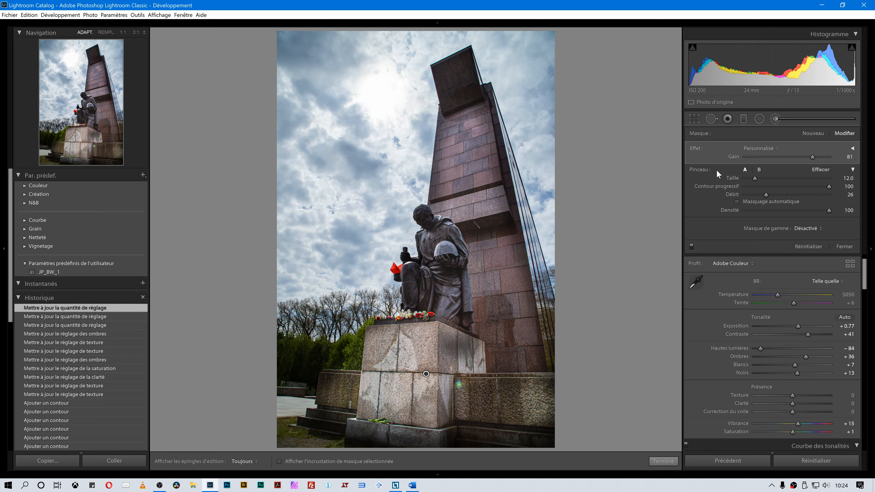
mouse_move(810, 157)
mouse_down()
mouse_move(752, 154)
mouse_move(819, 155)
mouse_move(762, 158)
mouse_up()
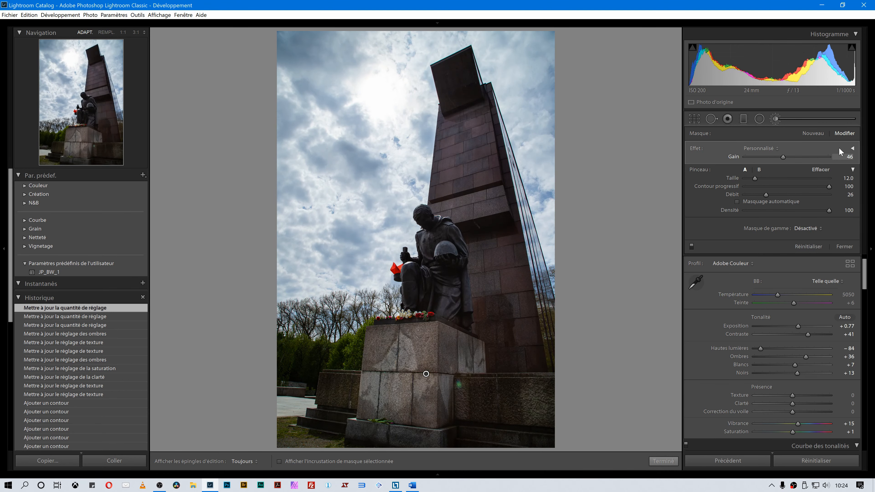
Expand the brush effect sliders, drag the edit pin to reduce the effect slightly, and close the brush.
click(852, 148)
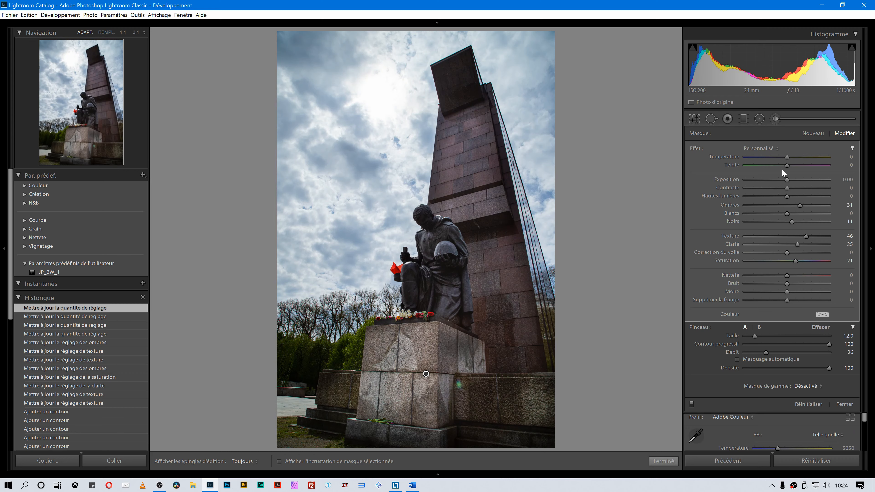
key(alt)
mouse_move(424, 374)
mouse_down()
mouse_move(502, 374)
mouse_move(426, 374)
mouse_up()
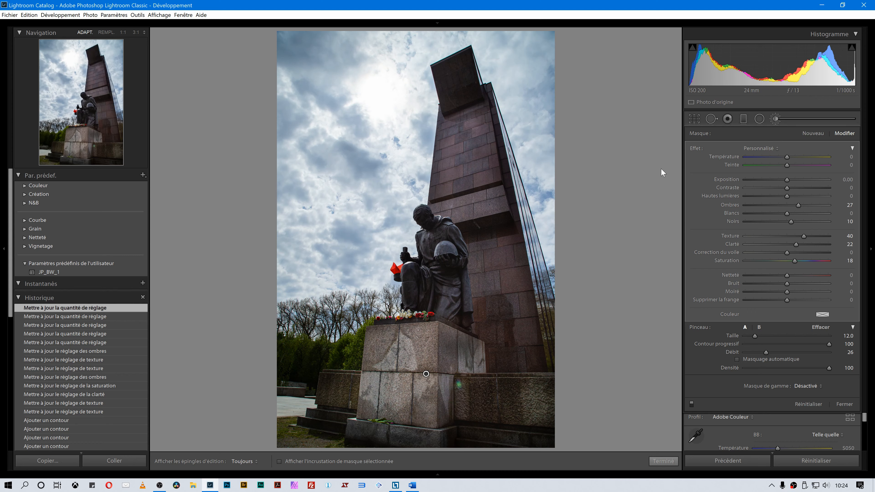
click(775, 119)
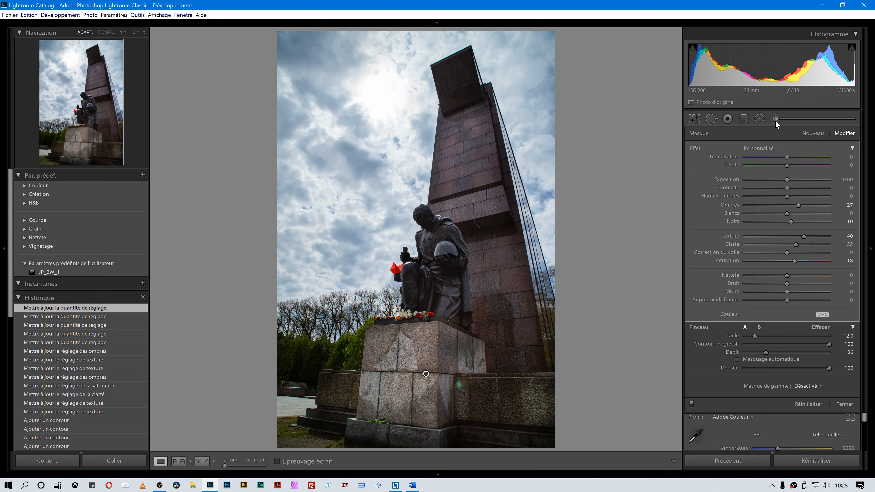
Try a post-crop vignette amount of -40, then reset it to 0.
drag(865, 196, 873, 440)
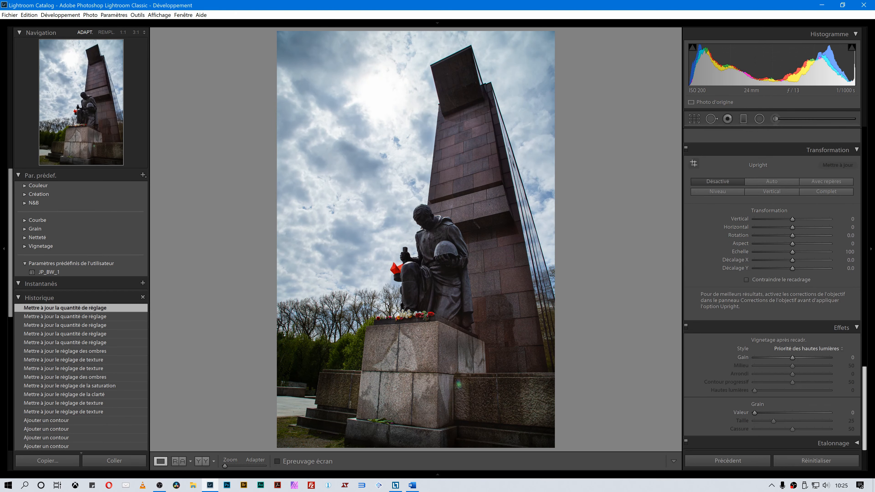
drag(793, 359, 776, 358)
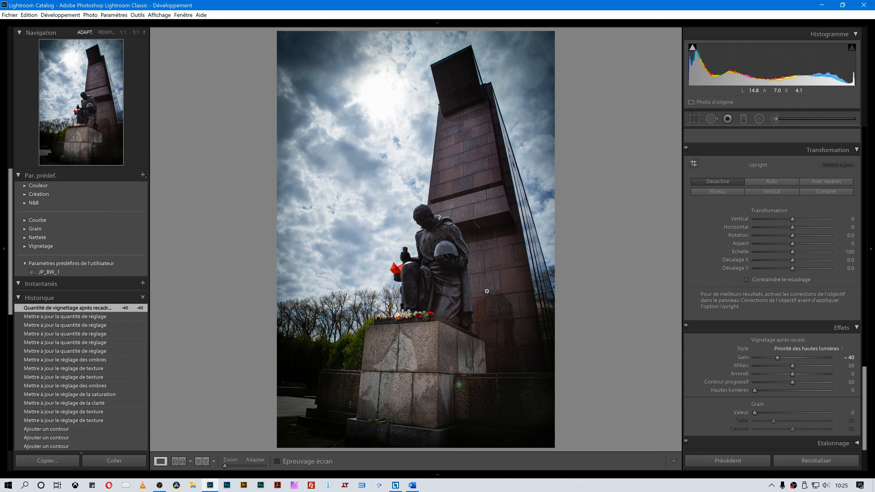
double_click(742, 358)
drag(866, 376, 870, 136)
Add a radial filter around the statue and monument, then reposition and reshape its ellipse.
click(760, 119)
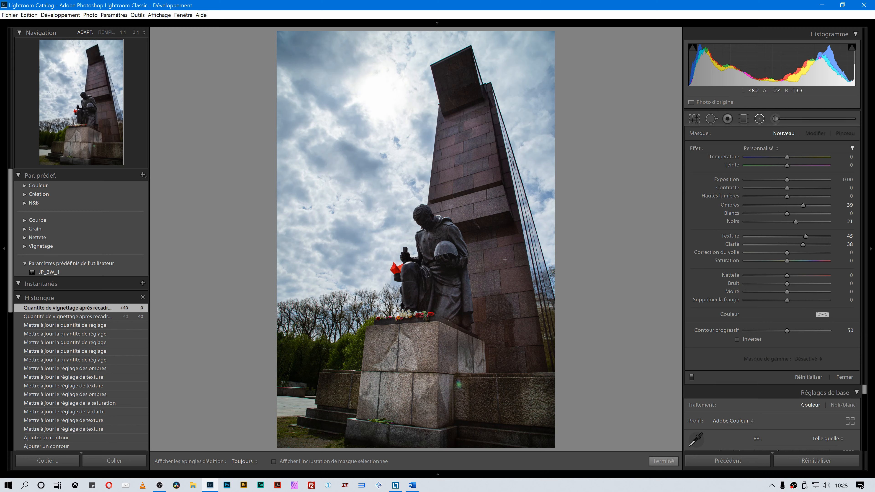
drag(369, 98, 431, 247)
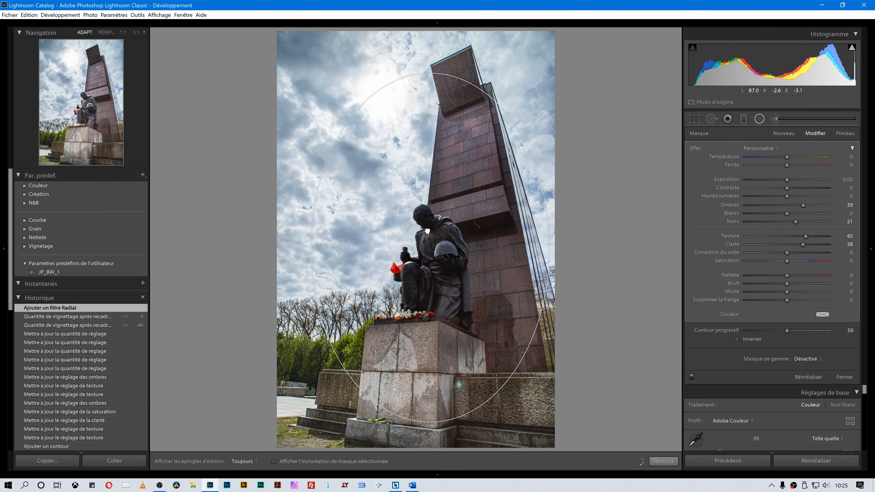
drag(442, 80, 444, 84)
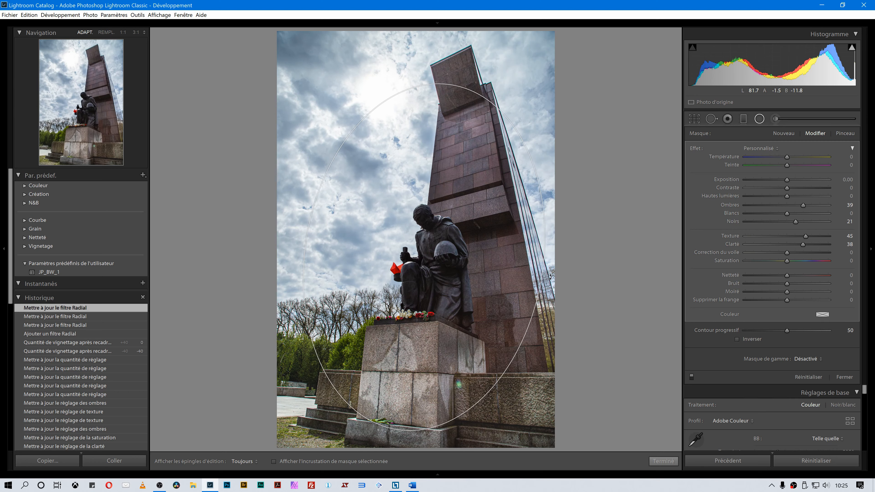
drag(543, 270, 417, 401)
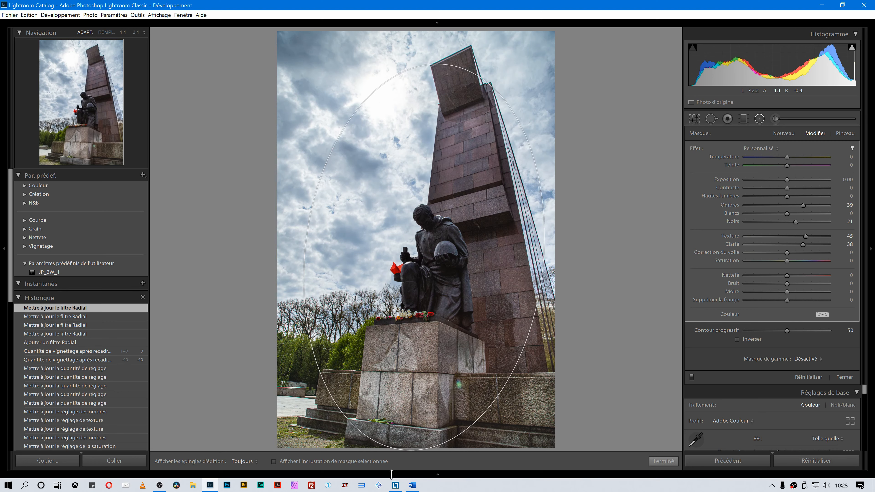
drag(455, 255, 455, 255)
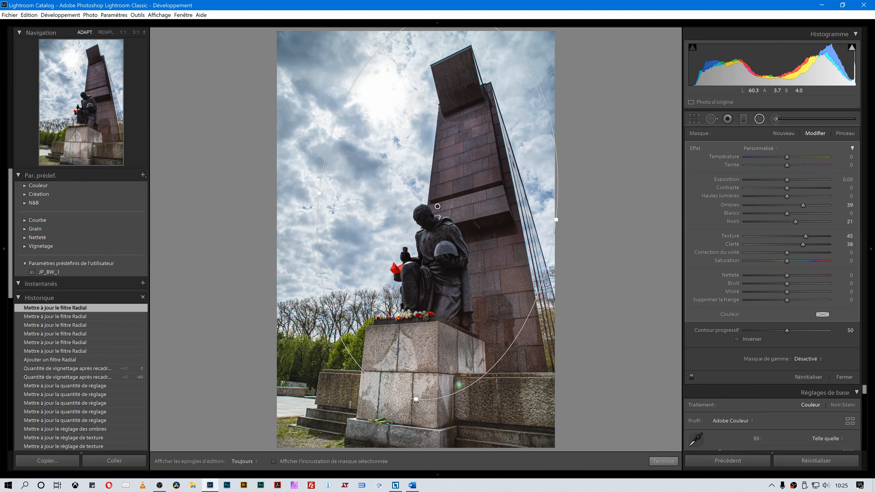
drag(416, 399, 417, 400)
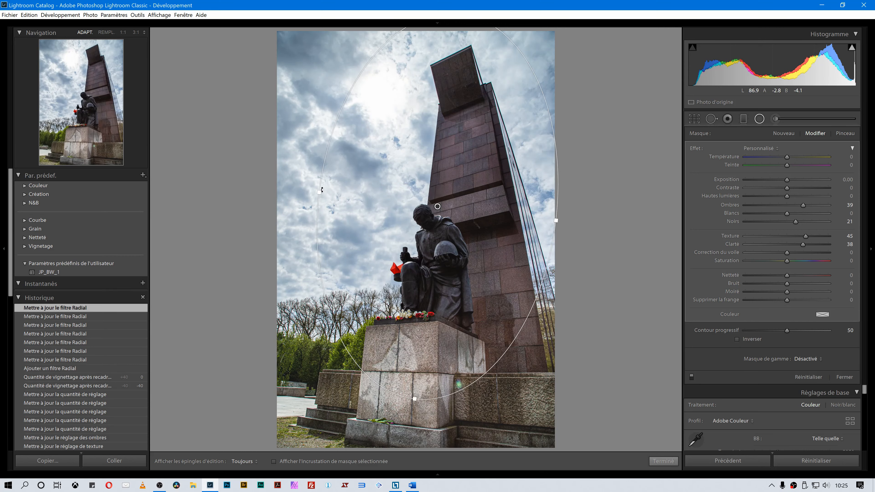
drag(320, 193, 307, 190)
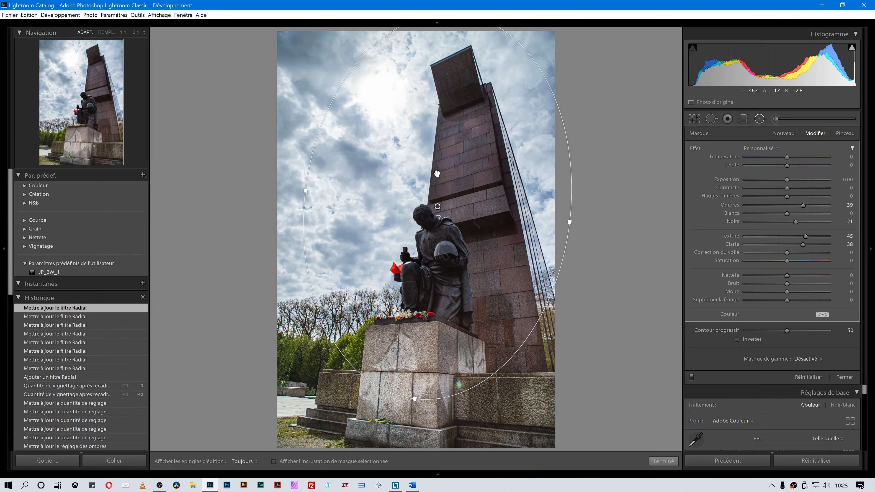
drag(433, 172, 434, 215)
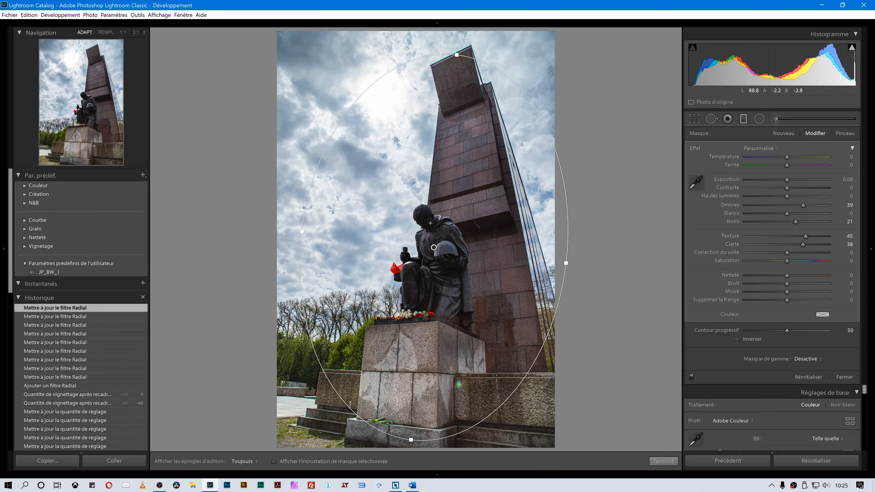
Show the radial filter's mask overlay and set its feather to 36.
key(Escape)
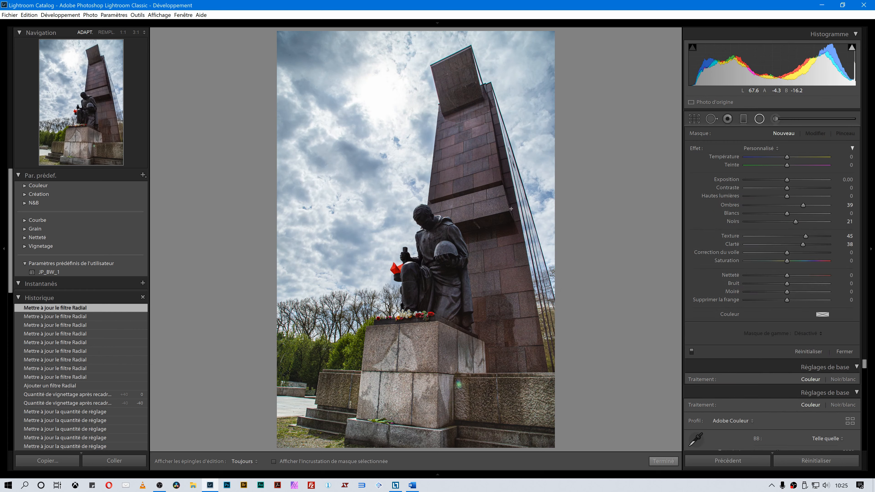
click(434, 248)
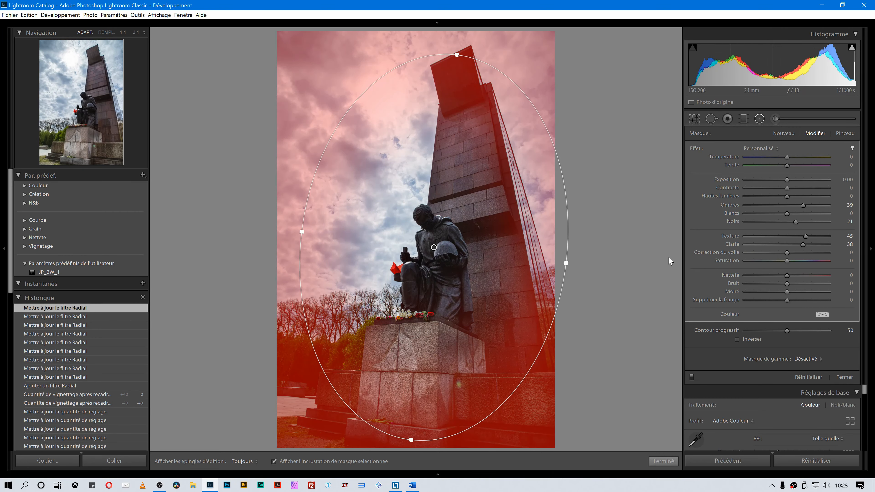
drag(790, 331, 770, 336)
drag(765, 330, 776, 330)
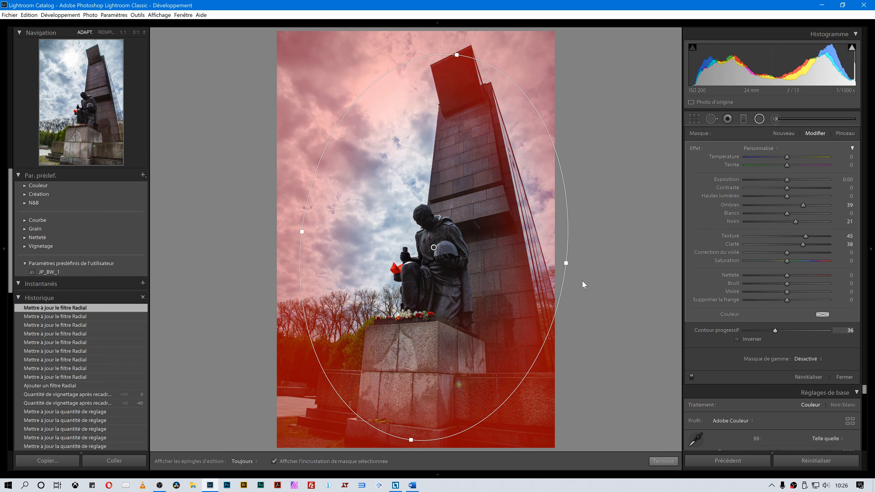
Enlarge the radial filter's ellipse to cover most of the image.
drag(302, 232, 262, 228)
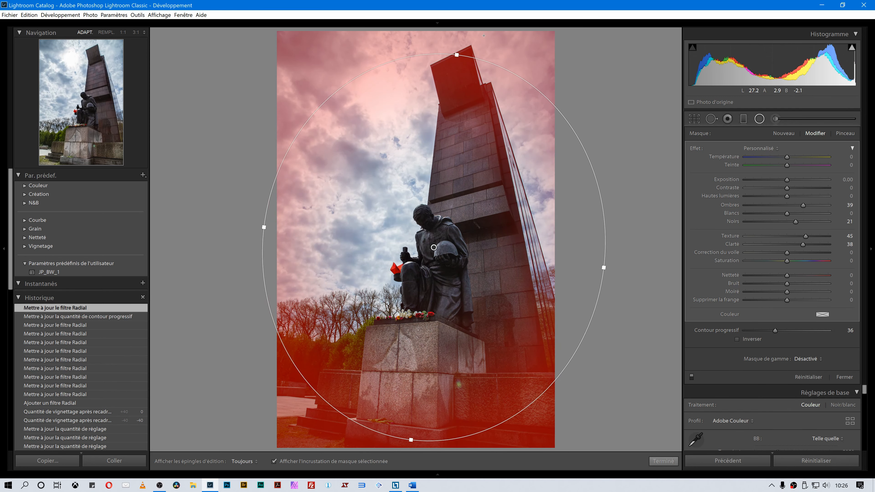
drag(457, 55, 487, 3)
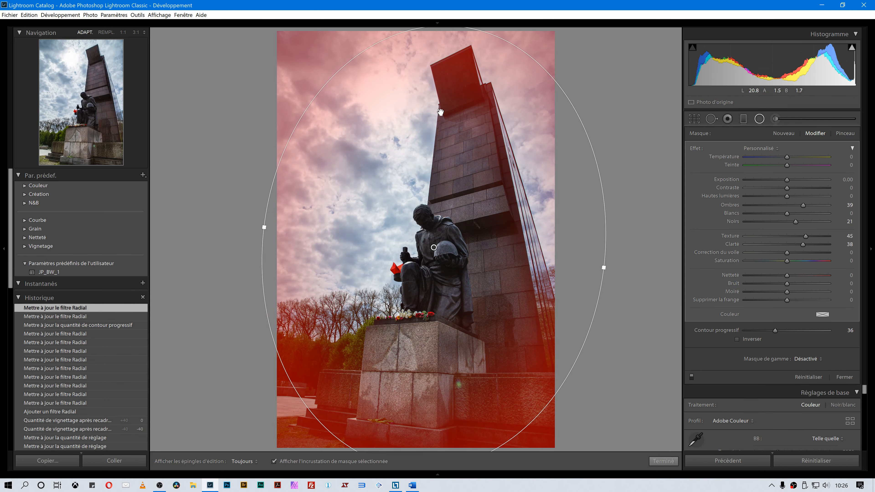
drag(410, 436, 418, 420)
Hide the overlay and reset the radial filter's Shadows, Blacks, Texture and Clarity to 0.
key(o)
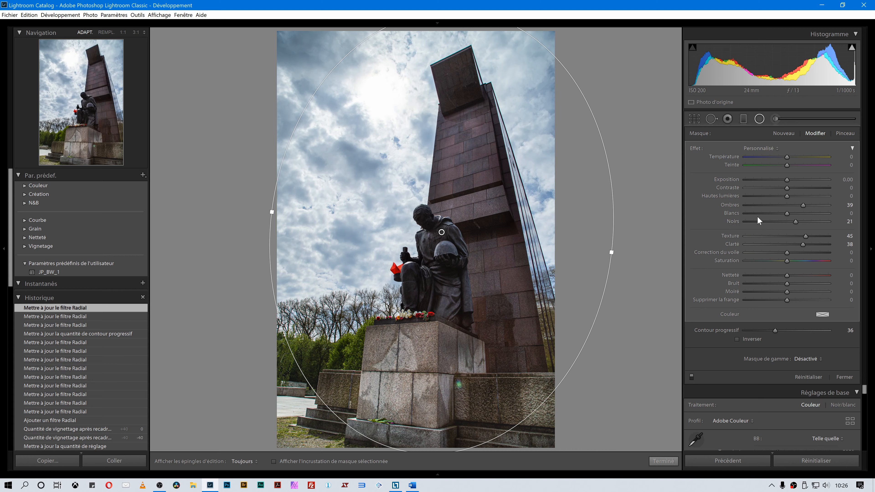
double_click(723, 206)
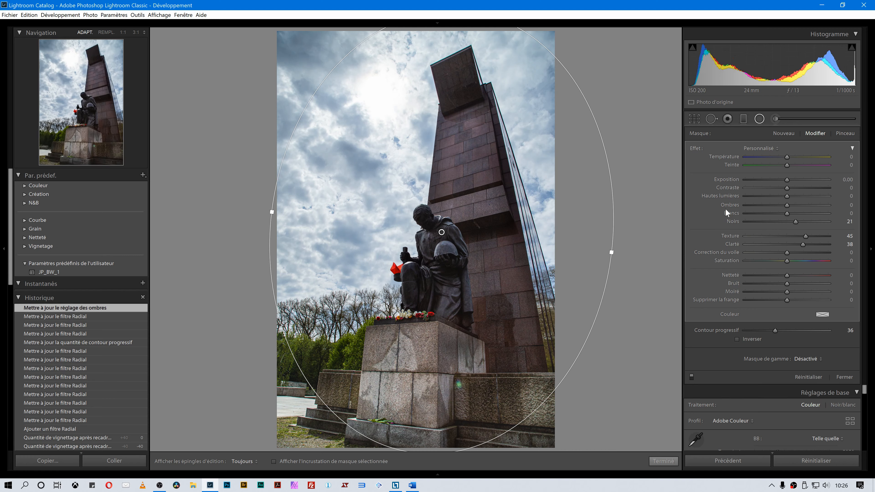
double_click(732, 221)
double_click(730, 236)
double_click(731, 243)
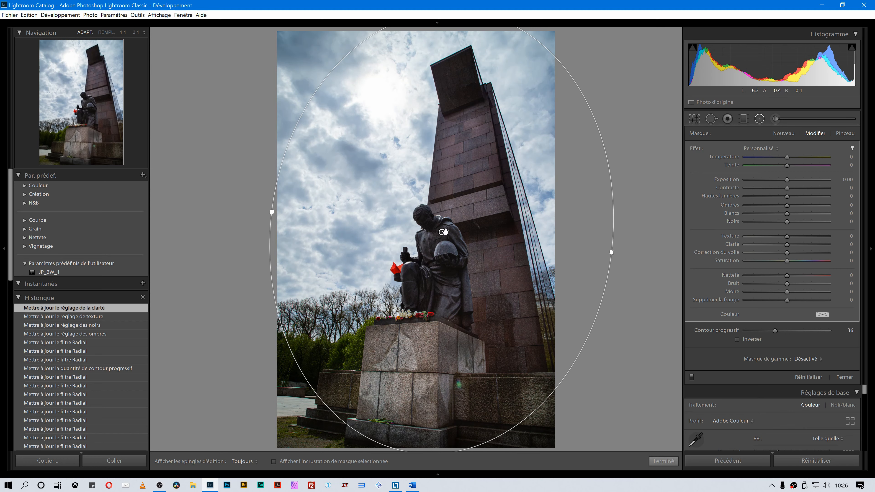
Set the radial filter's Exposure to -0.68 and close the filter tool.
drag(786, 180, 779, 180)
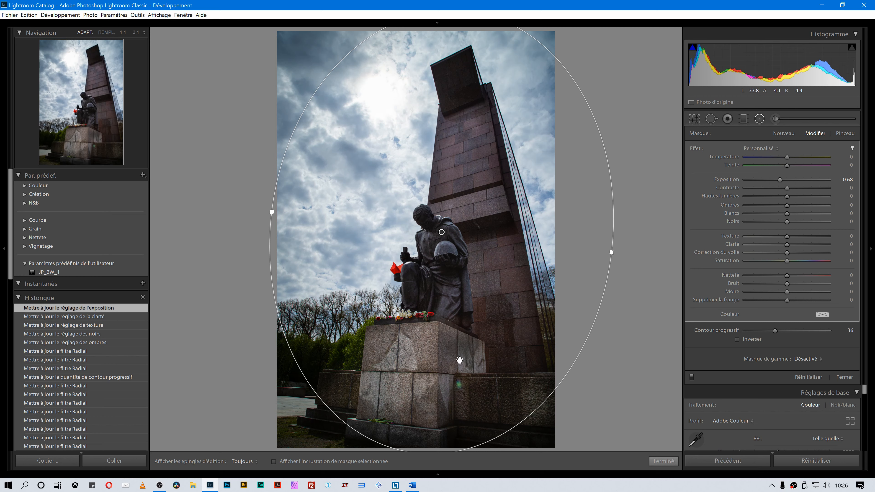
key(o)
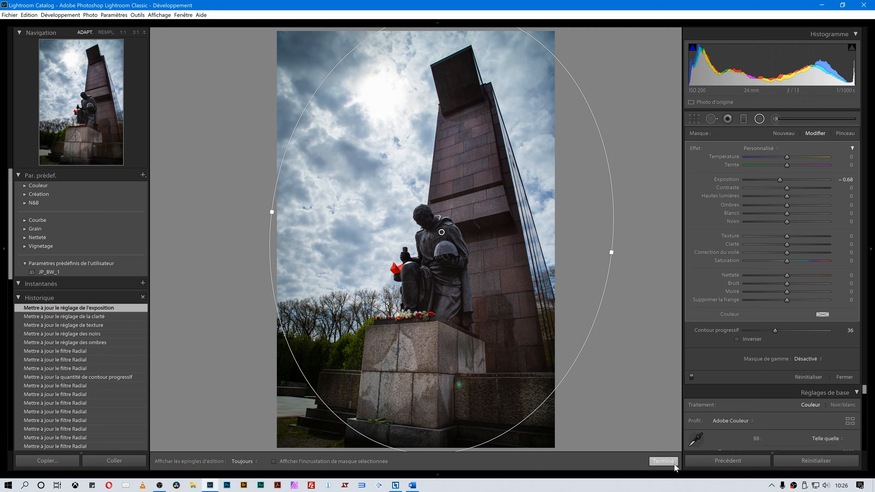
key(shift+m)
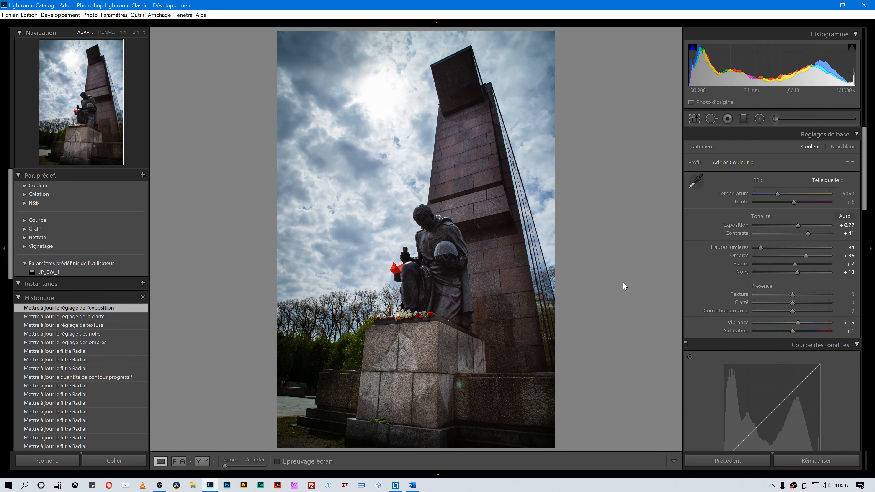
Toggle the side-by-side before and after view to compare the edit.
key(y)
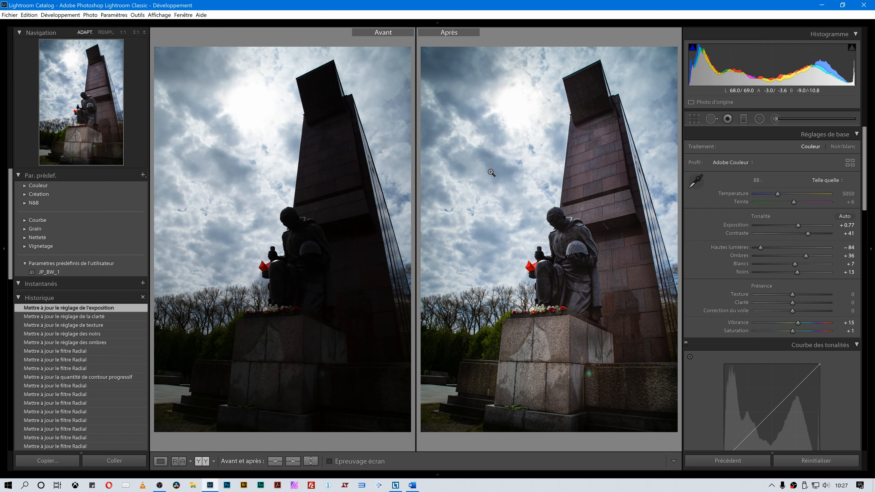
key(y)
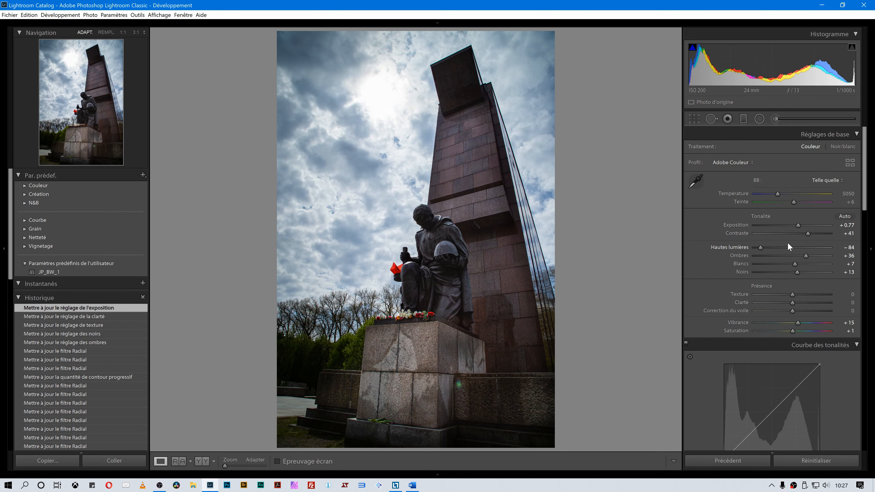
Try raising the global Exposure to +1.92, then undo it.
drag(802, 224, 809, 226)
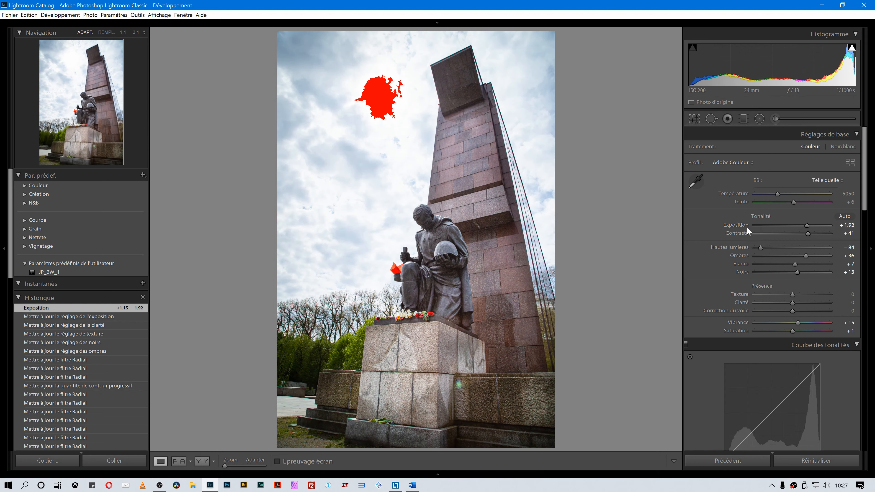
key(ctrl+z)
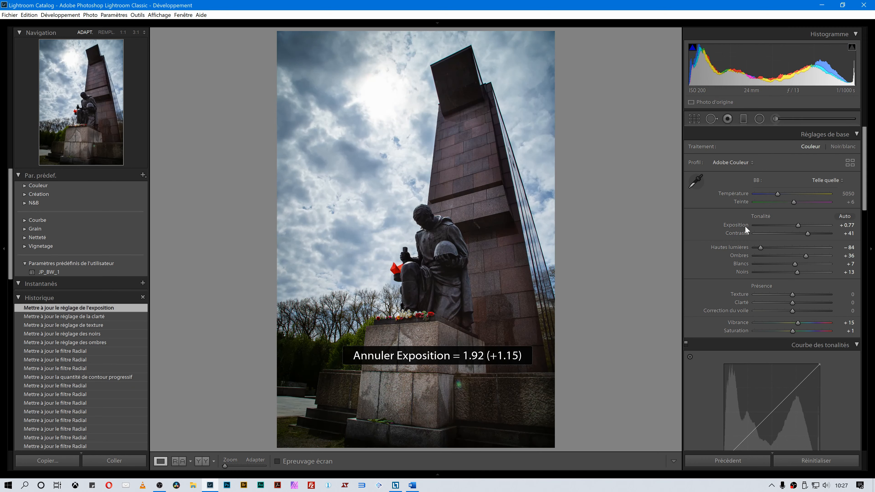